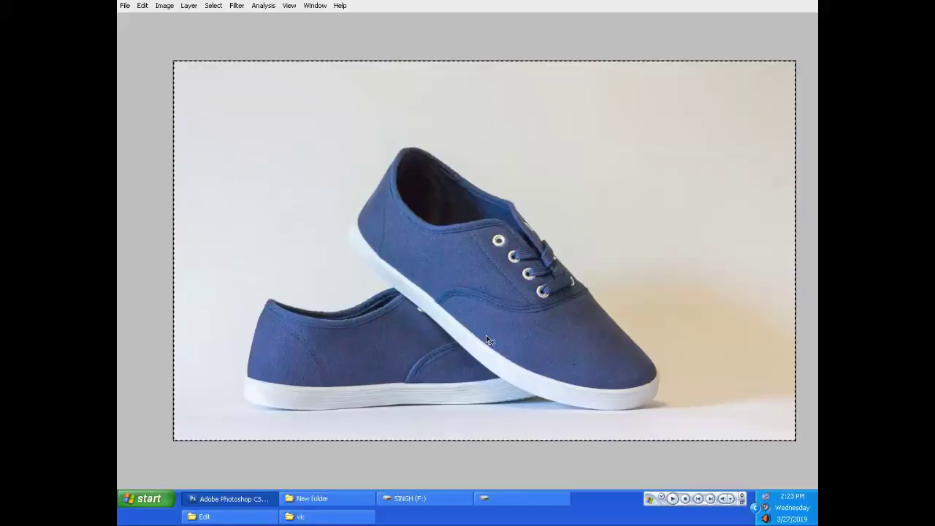
- Zoom in and pan to bring the sneakers' sole edge into close view
left_click_drag(490, 334, 482, 327)
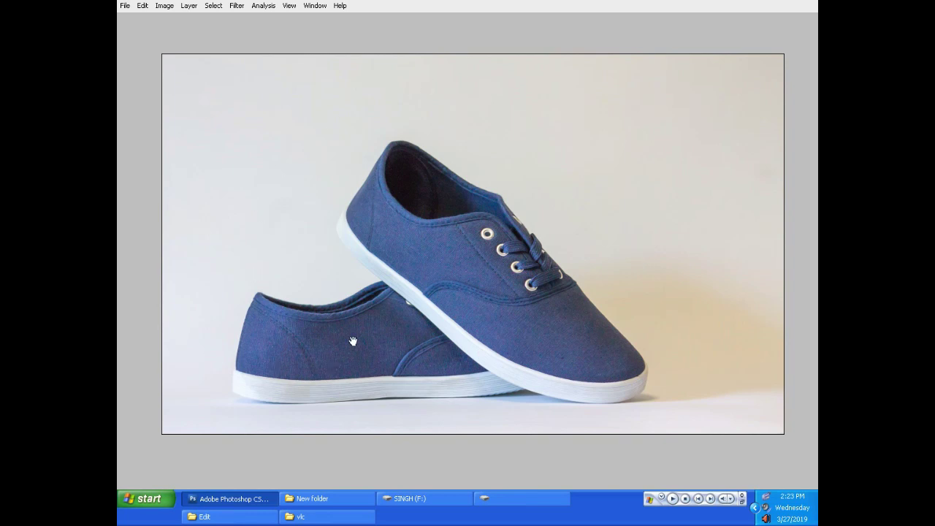
left_click_drag(187, 109, 694, 412)
key("ctrl+d")
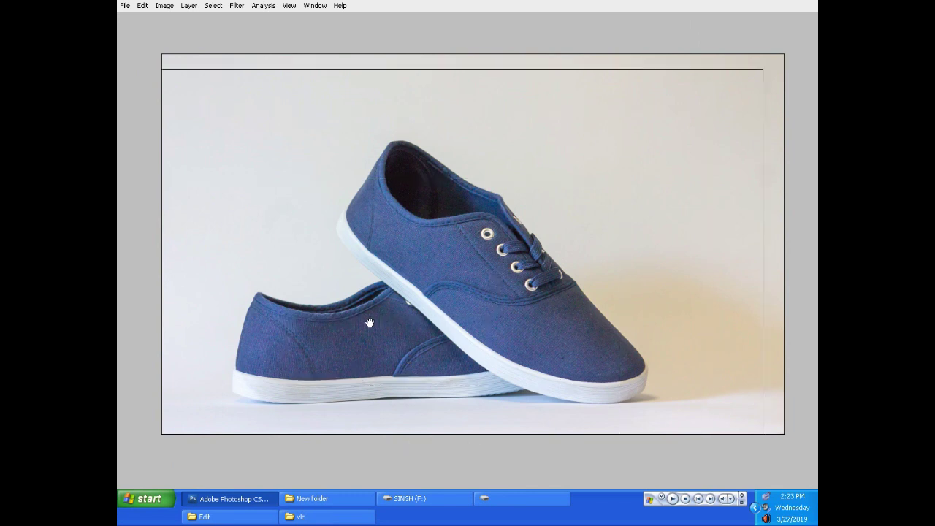
scroll(389, 322, "up", 1)
left_click_drag(538, 409, 448, 383)
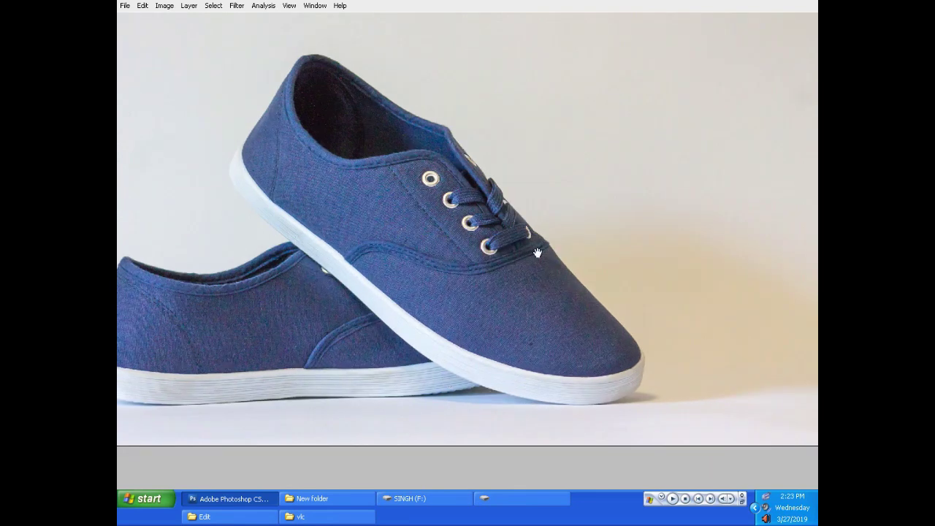
scroll(290, 228, "up", 5)
left_click_drag(340, 270, 440, 318)
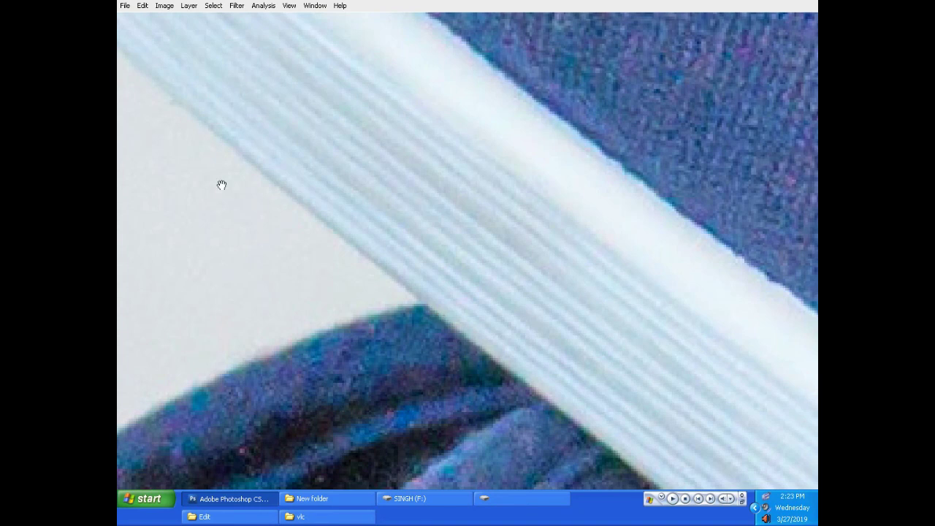
- Activate the standard Pen tool in Paths mode, with the panels hidden
key("Tab")
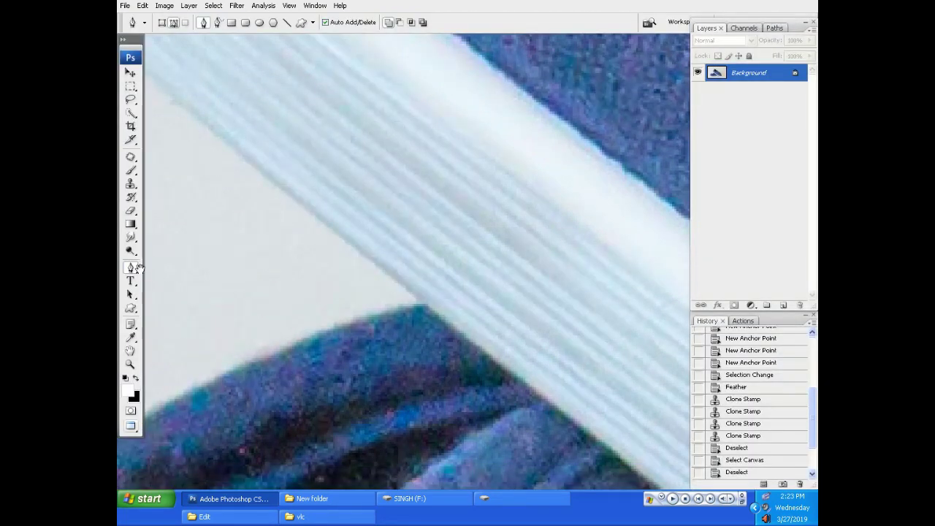
left_click_drag(131, 268, 169, 266)
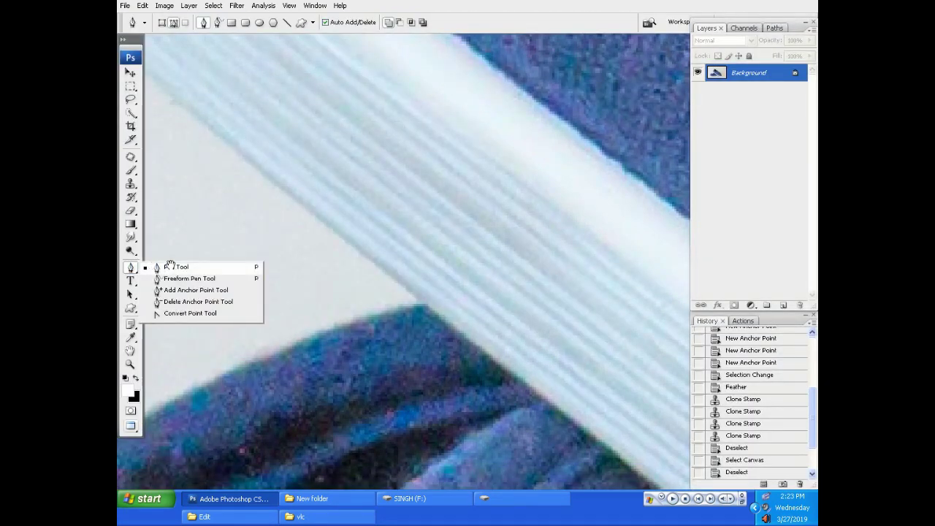
left_click(170, 266)
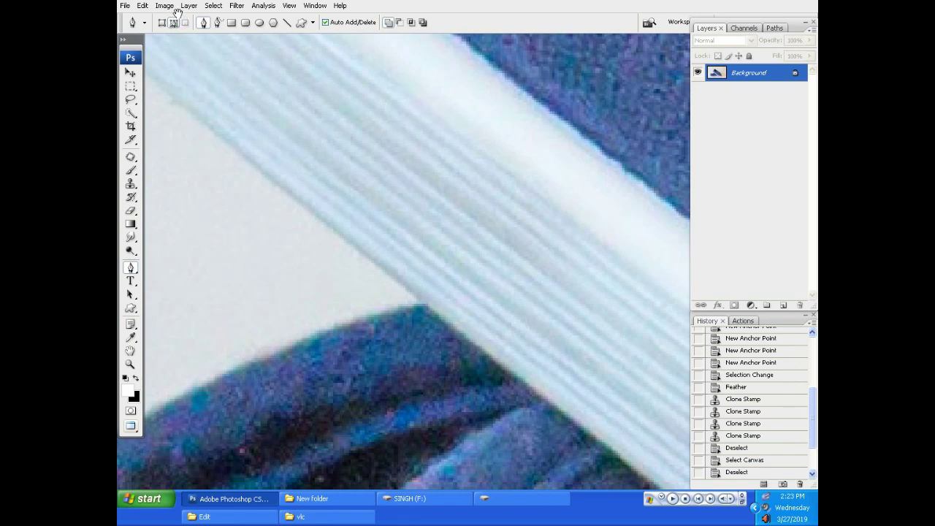
left_click(175, 22)
left_click_drag(438, 313, 512, 333)
key("Tab")
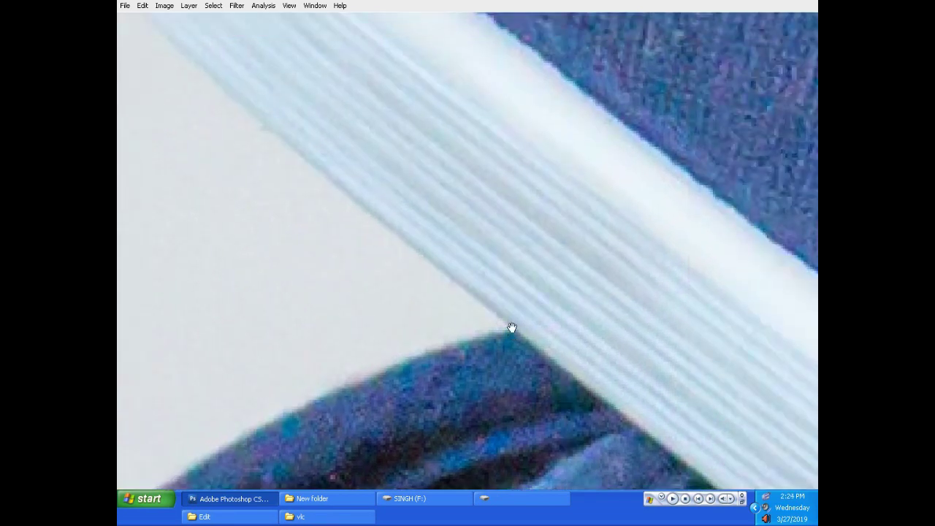
- Place curved pen anchors along the raised shoe's sole and up its heel edge
key("ctrl+minus")
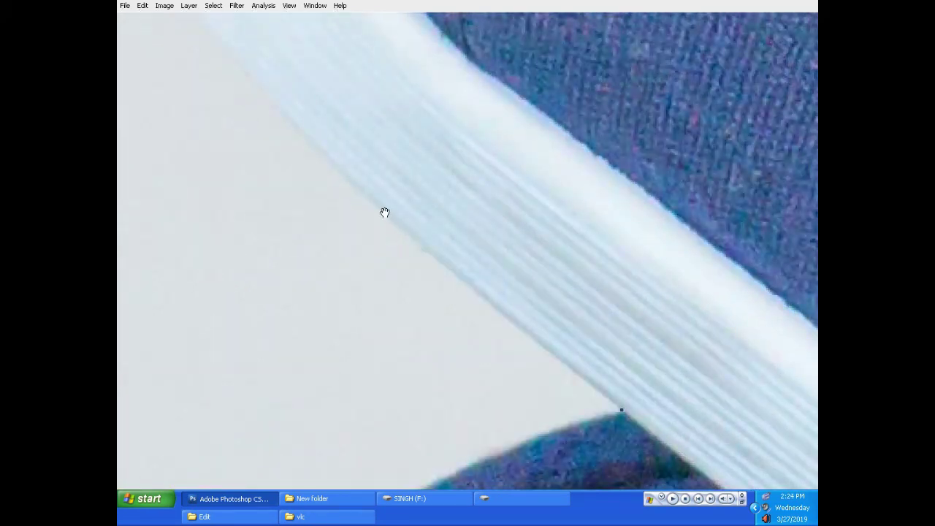
left_click_drag(383, 210, 313, 148)
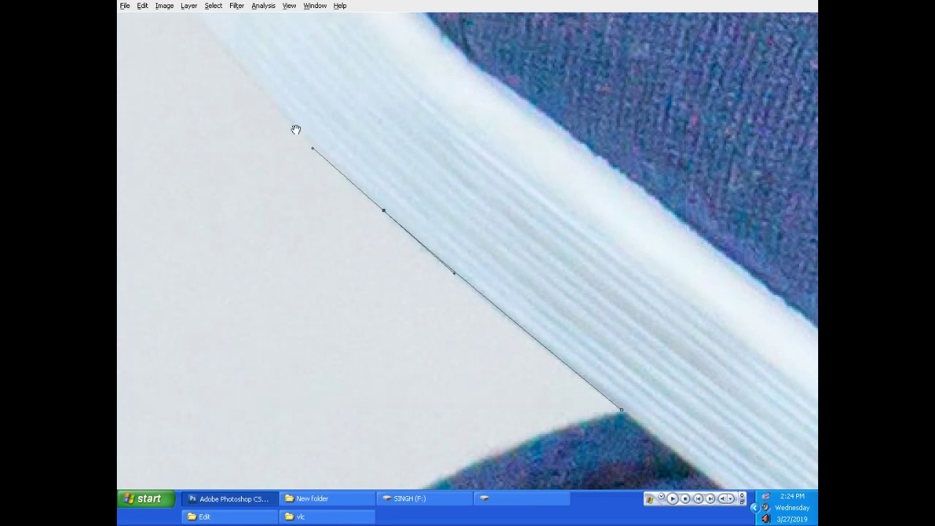
left_click_drag(295, 130, 419, 290)
left_click_drag(336, 212, 308, 147)
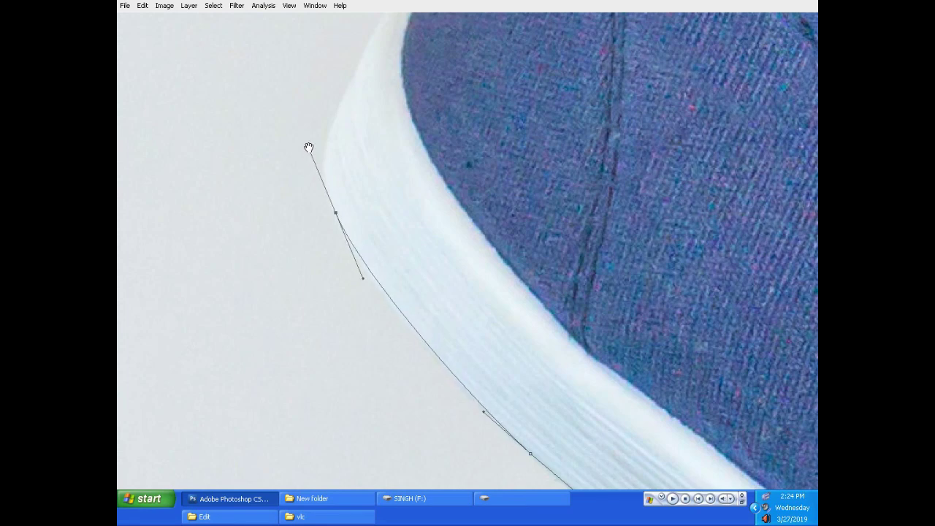
left_click_drag(335, 137, 334, 330)
left_click_drag(368, 236, 400, 183)
left_click_drag(443, 149, 388, 285)
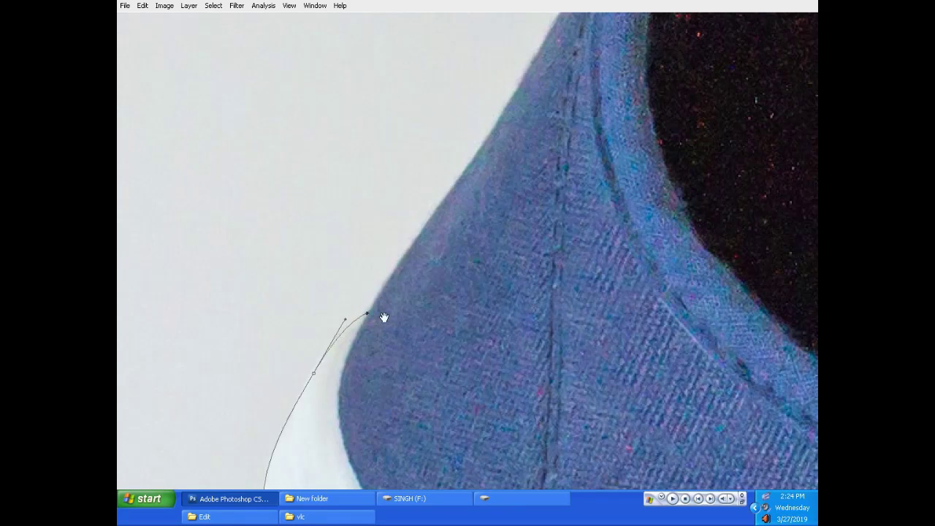
left_click_drag(437, 281, 317, 410)
left_click_drag(444, 180, 504, 81)
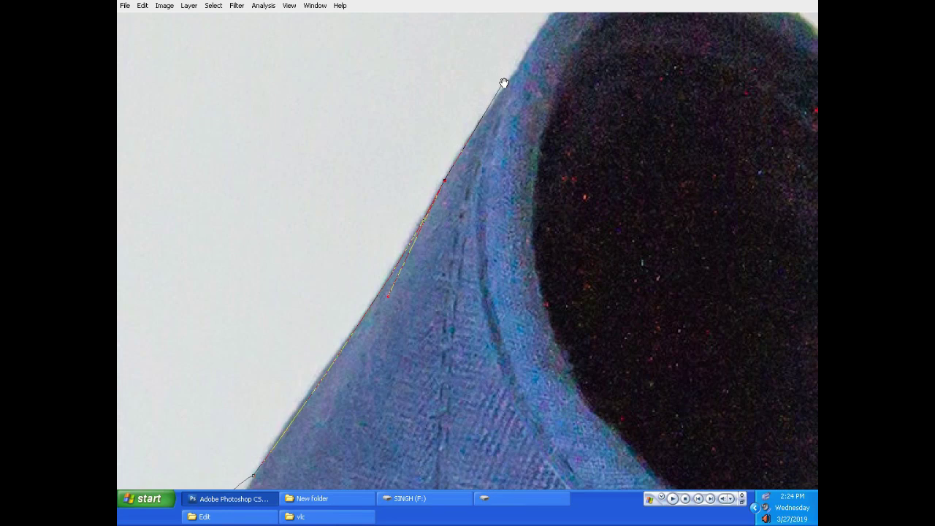
left_click_drag(505, 80, 301, 297)
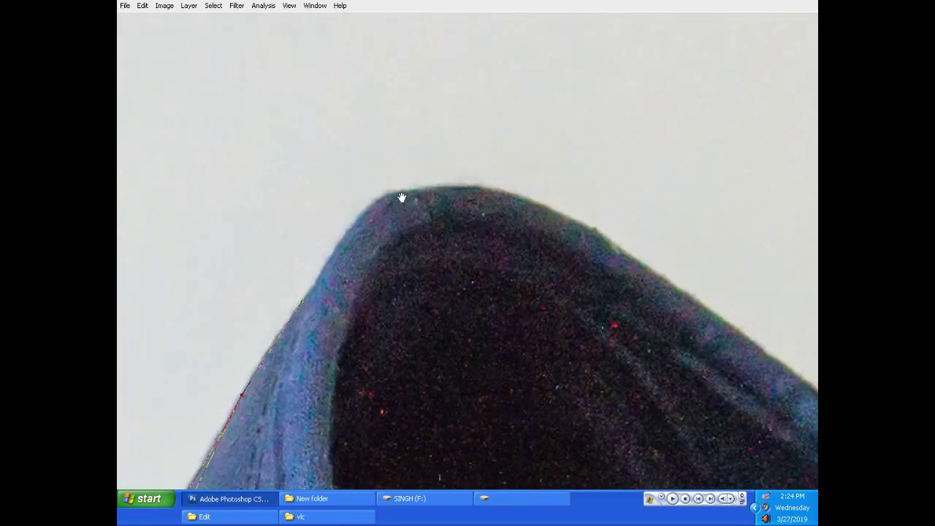
- Continue the path over the heel top and along the collar to the lace loop
mouse_move(401, 191)
left_mouse_down()
mouse_move(443, 186)
mouse_move(369, 157)
left_mouse_up()
left_click_drag(505, 212, 656, 316)
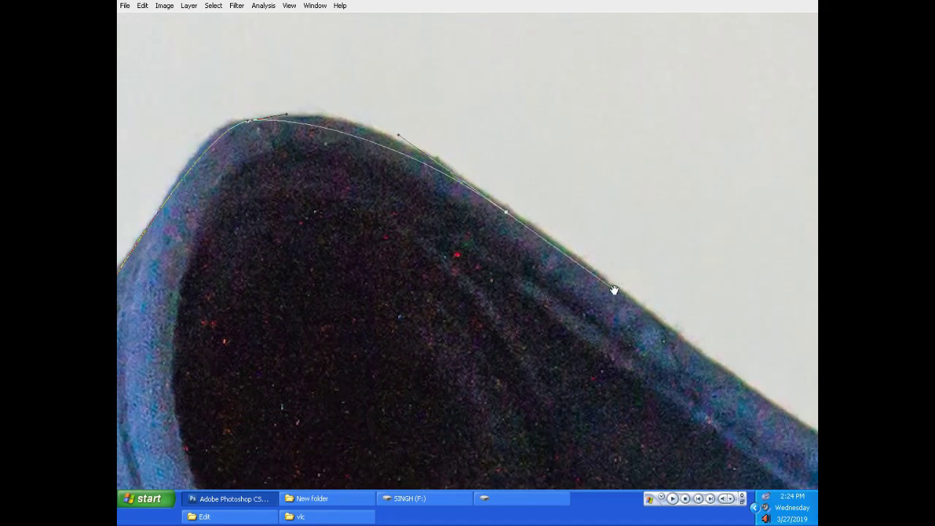
key("ctrl+minus")
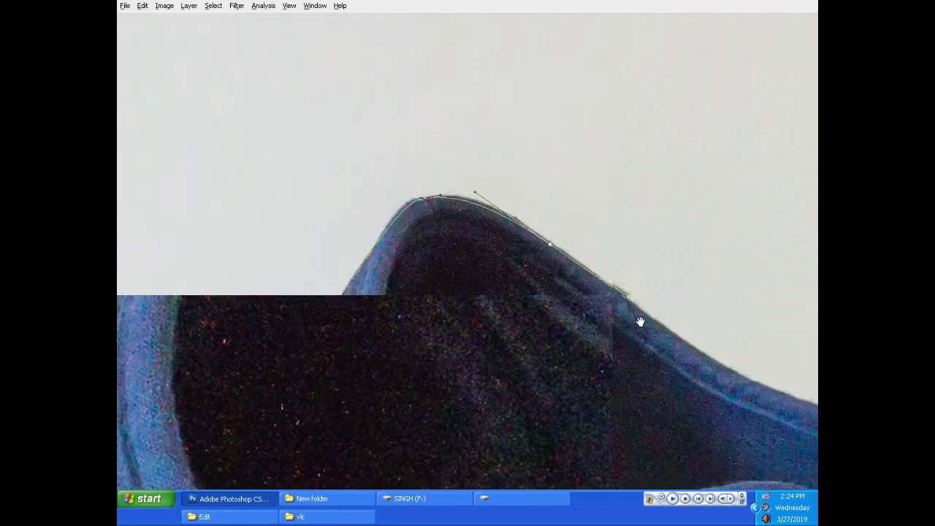
left_click(482, 219, "ctrl")
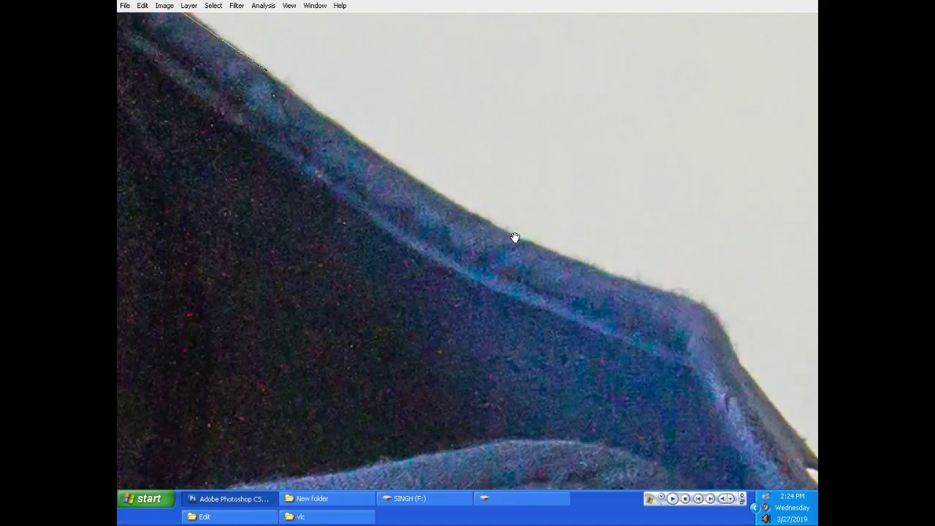
key("ctrl+minus")
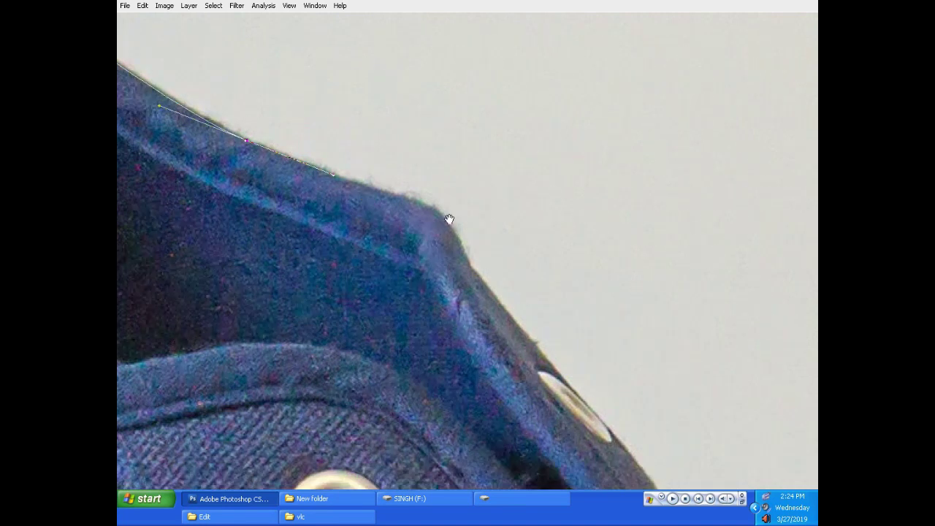
left_click(415, 203)
left_click_drag(430, 209, 413, 202)
left_click(421, 207)
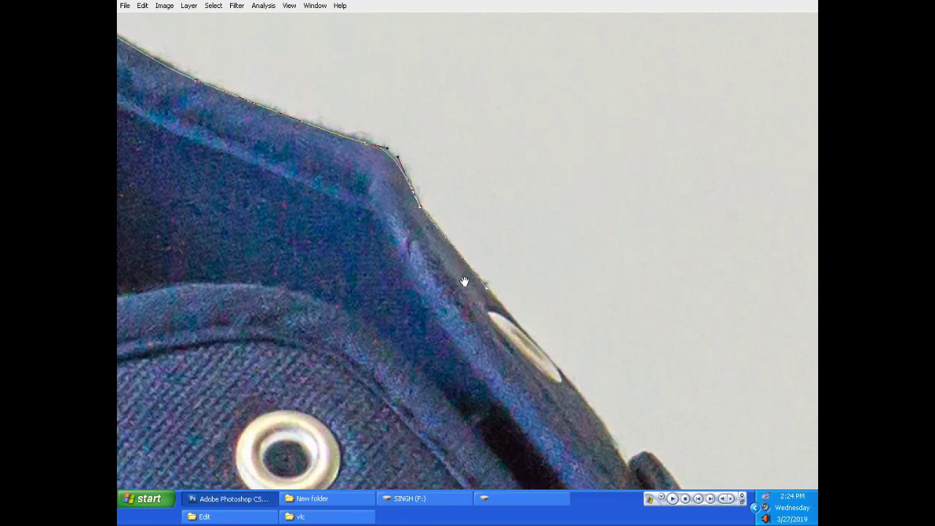
left_click_drag(465, 282, 434, 267)
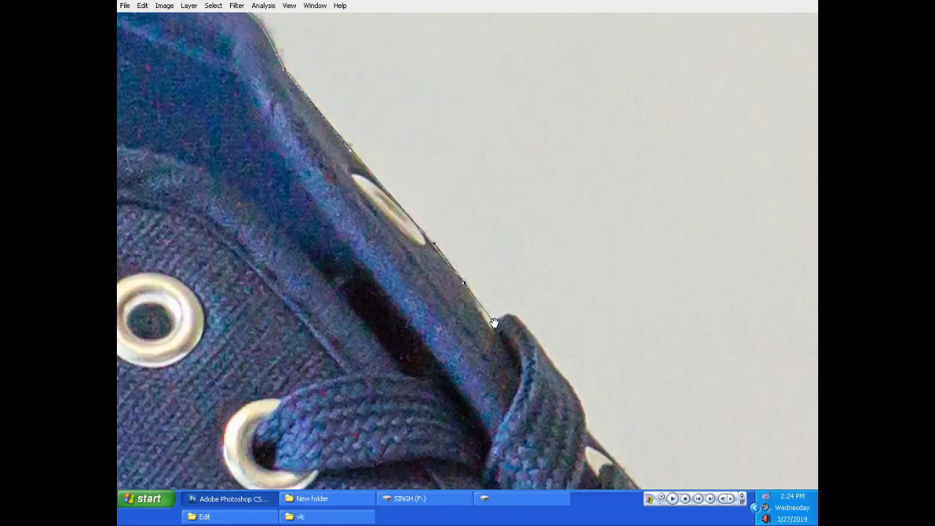
left_click_drag(491, 328, 441, 275)
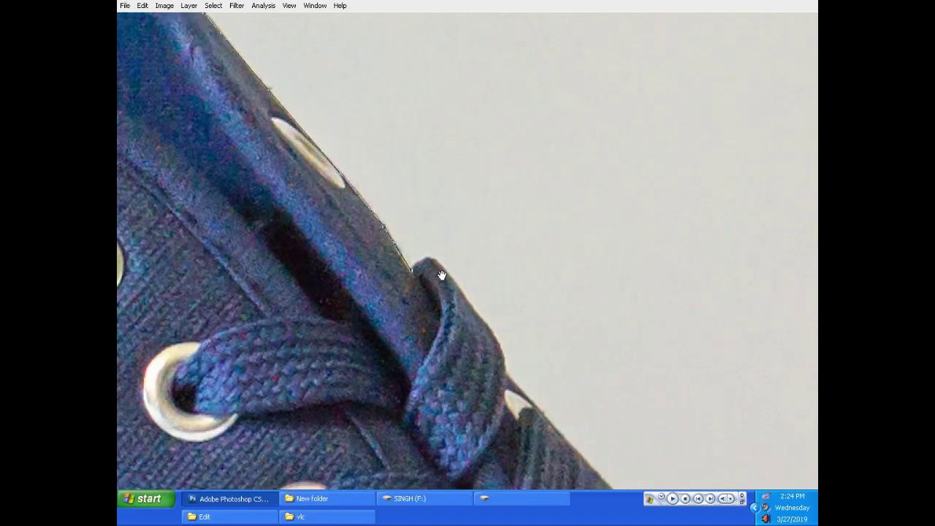
mouse_move(470, 298)
left_mouse_down()
mouse_move(438, 287)
mouse_move(449, 332)
mouse_move(486, 242)
mouse_move(519, 269)
mouse_move(322, 158)
left_mouse_up()
- Trace the path from the lace loop down the upper toward the toe
mouse_move(411, 249)
left_mouse_down()
mouse_move(362, 180)
mouse_move(399, 188)
left_mouse_up()
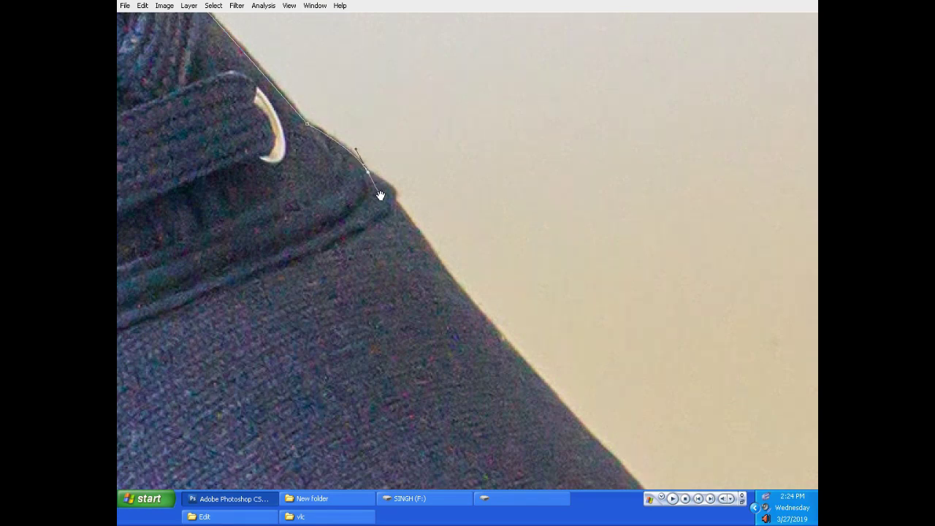
key("ctrl+minus")
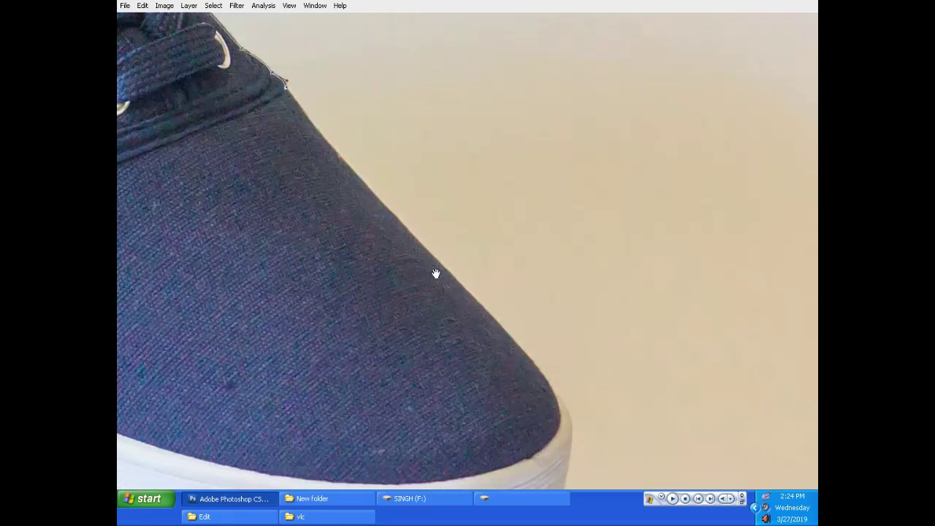
mouse_move(444, 267)
left_mouse_down()
mouse_move(553, 380)
mouse_move(479, 285)
left_mouse_up()
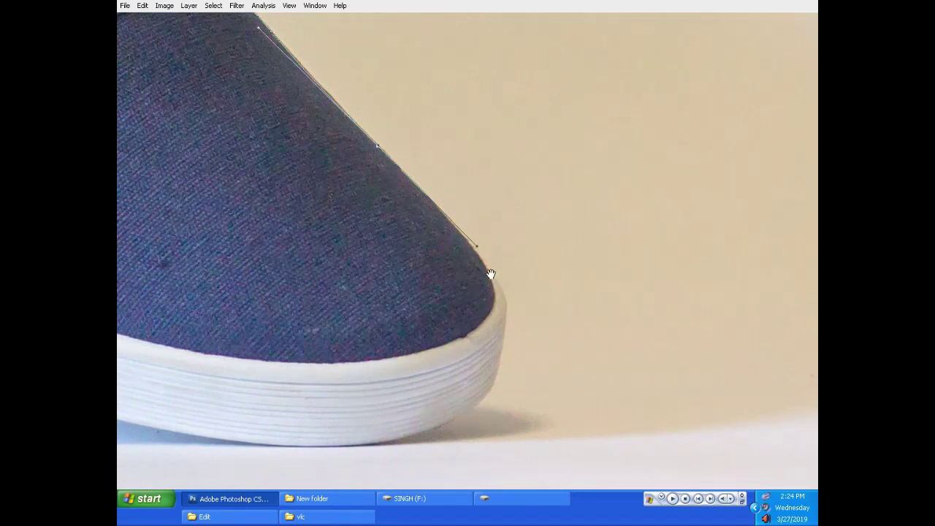
scroll(490, 274, "down", 1)
scroll(496, 260, "down", 1)
- Round the sole's toe tip and curve the path back along its underside
left_click_drag(500, 264, 491, 304)
scroll(497, 299, "down", 1)
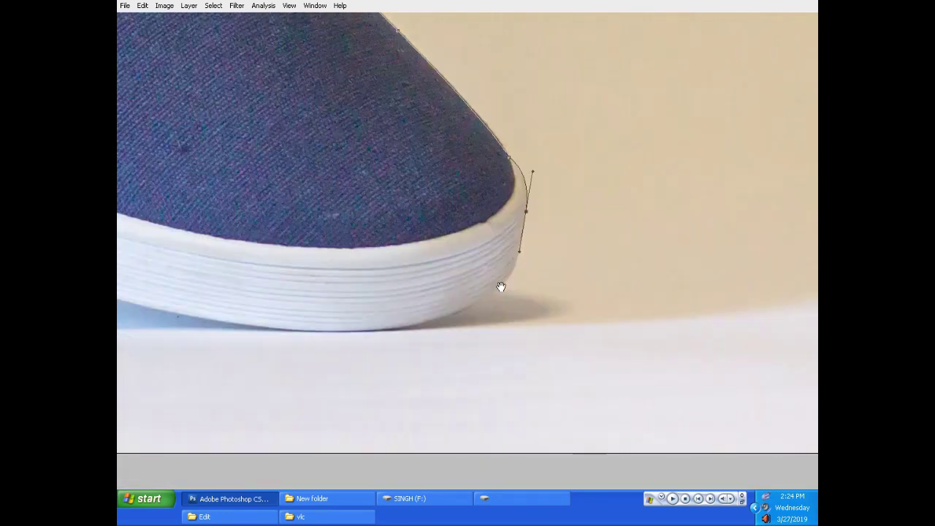
left_click_drag(456, 313, 398, 336)
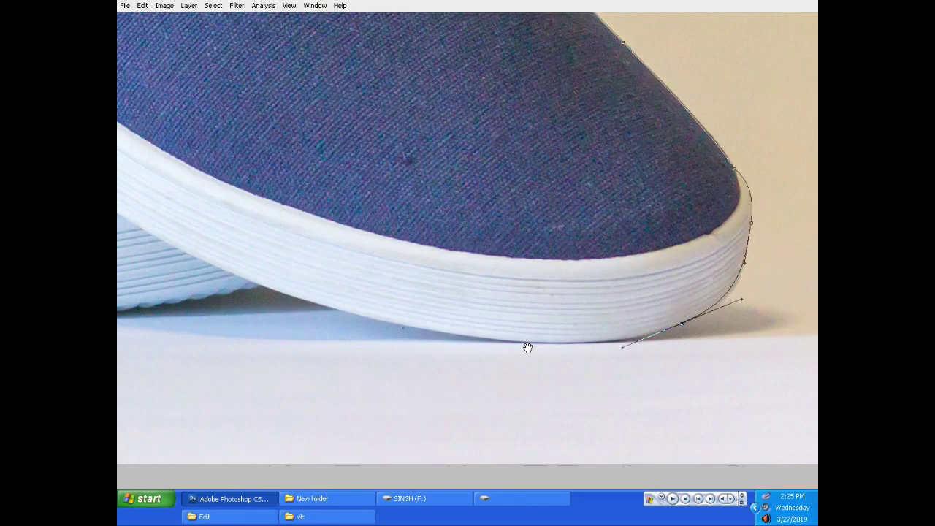
left_click_drag(302, 336, 528, 348)
left_click_drag(323, 310, 360, 314)
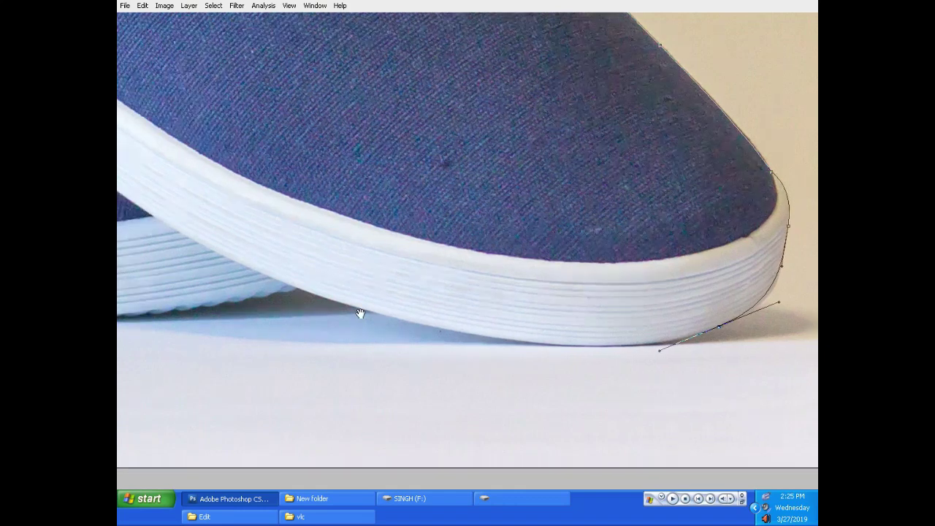
mouse_move(412, 323)
left_mouse_down()
mouse_move(293, 293)
mouse_move(355, 310)
left_mouse_up()
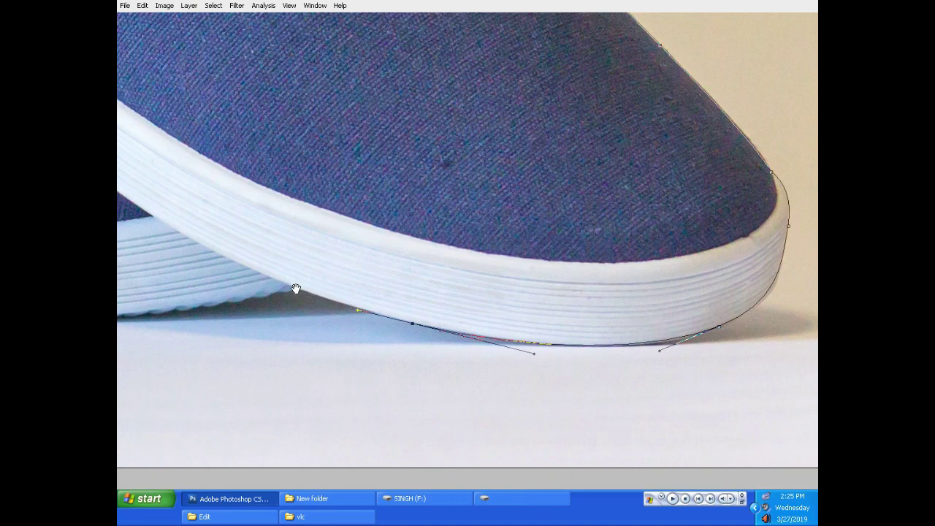
mouse_move(250, 309)
left_mouse_down()
mouse_move(672, 317)
mouse_move(560, 277)
left_mouse_up()
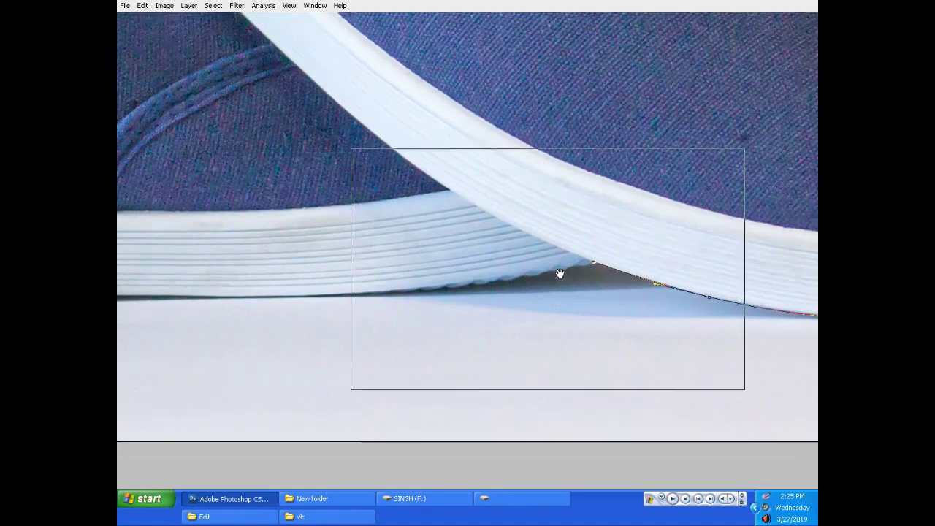
- Add curved anchors where the two soles meet and along the sole edge
scroll(578, 266, "up", 1)
scroll(591, 265, "up", 1)
left_click_drag(601, 247, 561, 239)
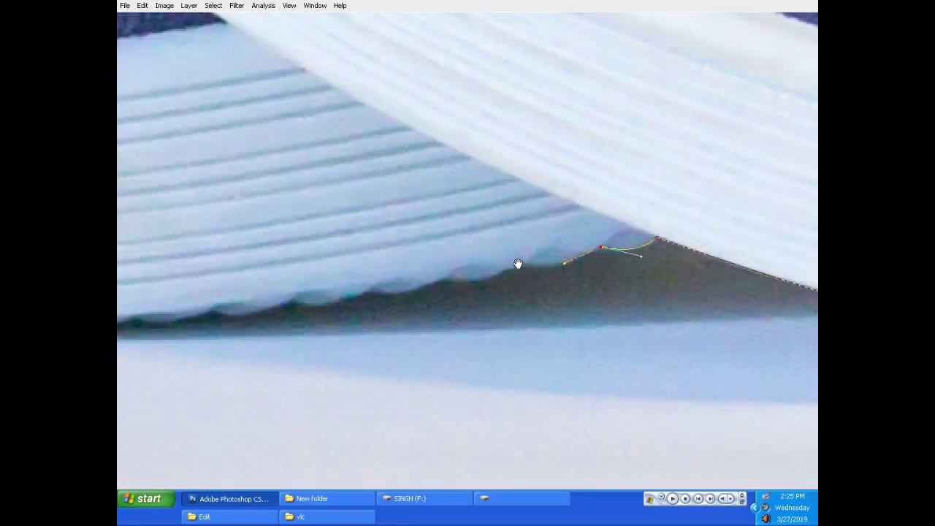
scroll(570, 263, "down", 1)
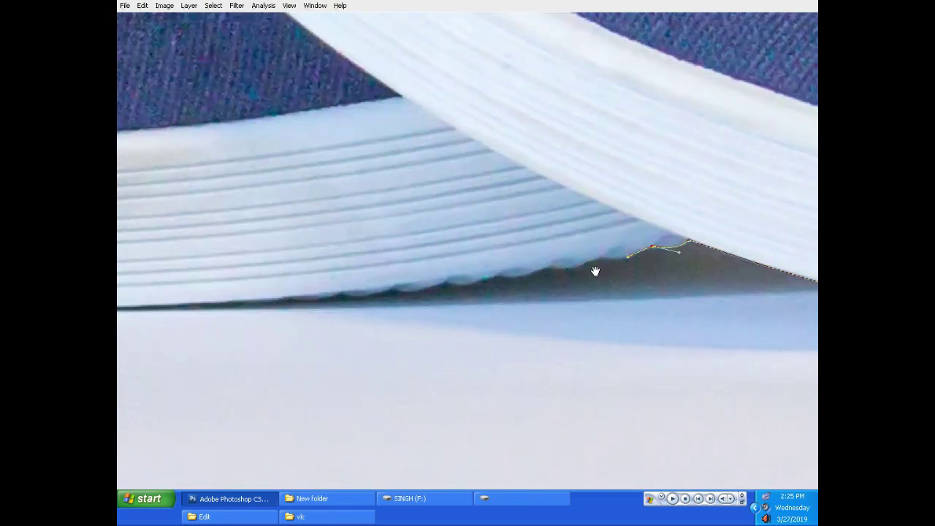
scroll(617, 264, "down", 1)
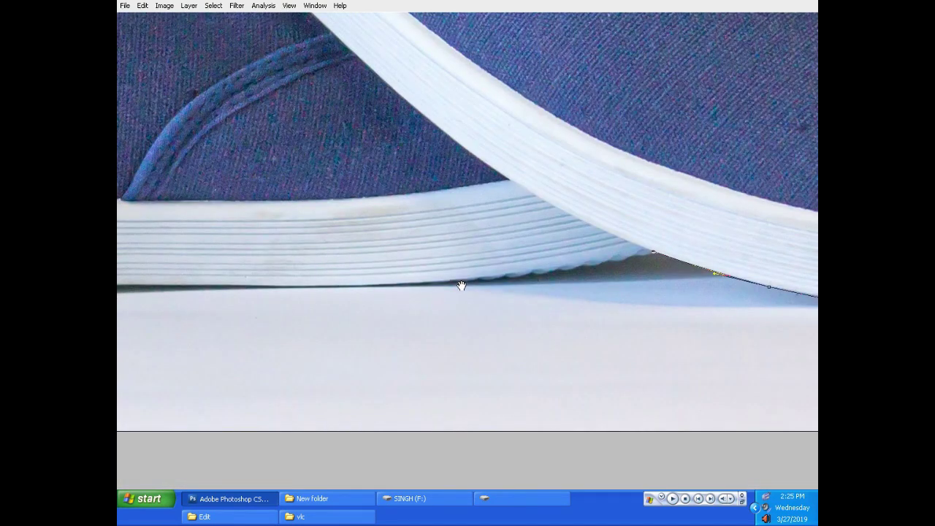
mouse_move(448, 281)
left_mouse_down()
mouse_move(361, 271)
mouse_move(396, 282)
mouse_move(500, 270)
left_mouse_up()
left_click(466, 261)
- Zoom closer and continue anchors along the sole's bottom edge toward the heel end
key("ctrl+plus")
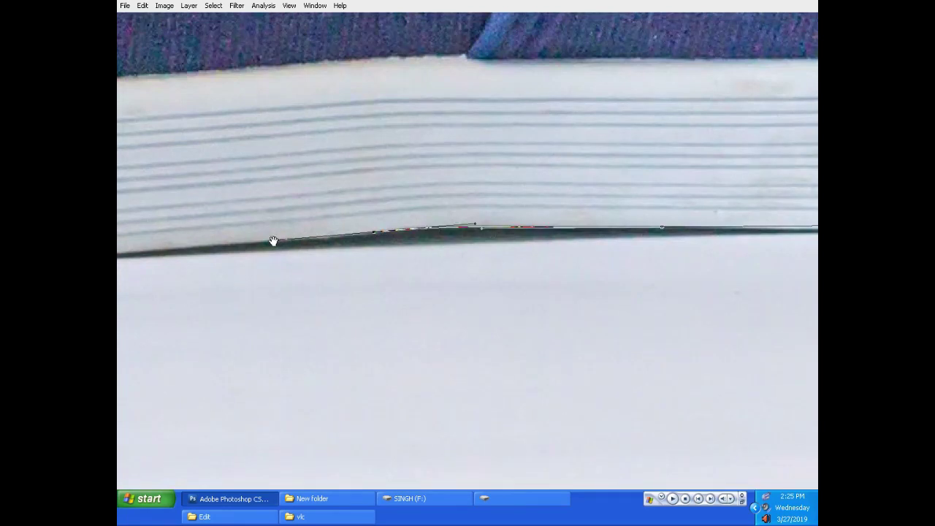
mouse_move(242, 244)
left_mouse_down()
mouse_move(716, 240)
mouse_move(167, 234)
left_mouse_up()
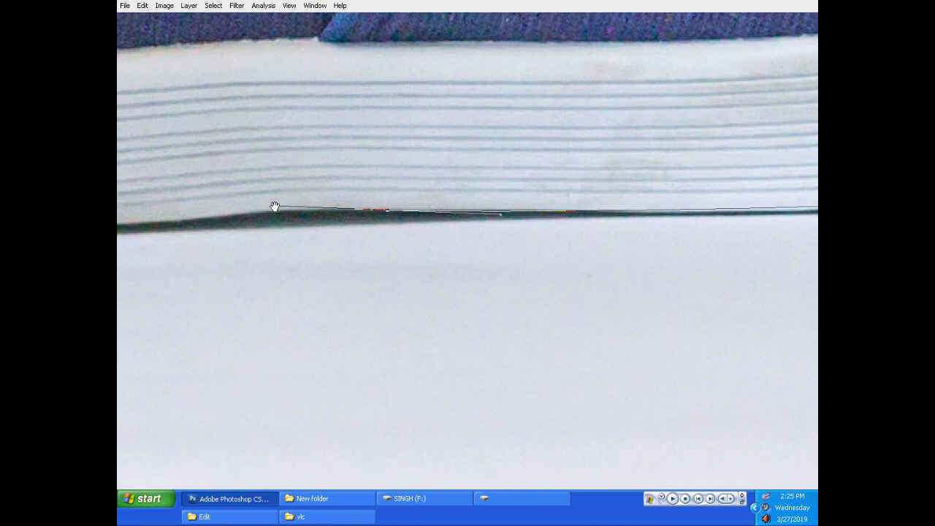
left_click_drag(274, 212, 531, 178)
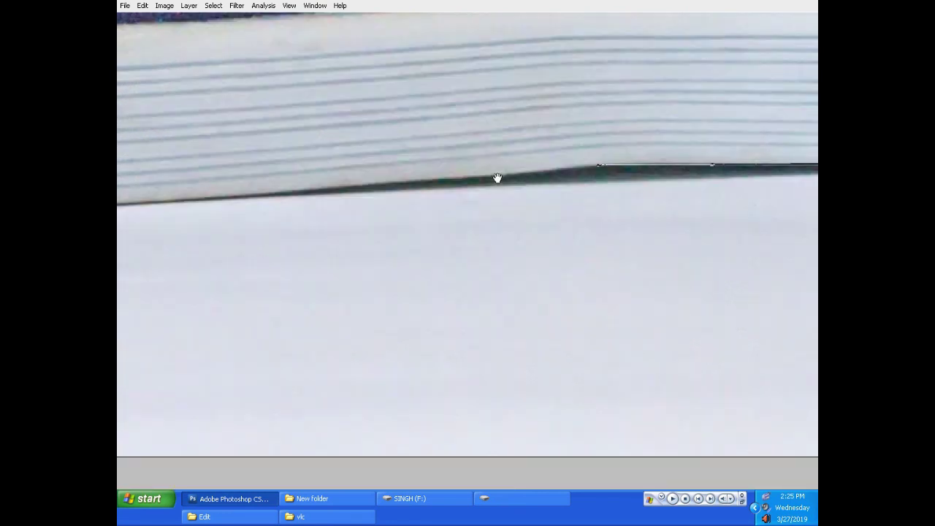
left_click_drag(472, 176, 368, 188)
left_click_drag(204, 183, 403, 179)
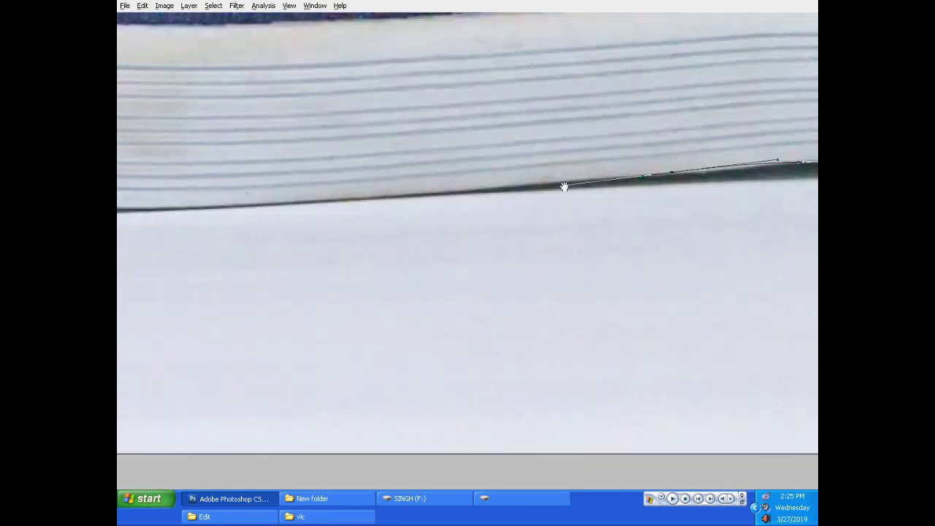
left_click_drag(402, 202, 438, 200)
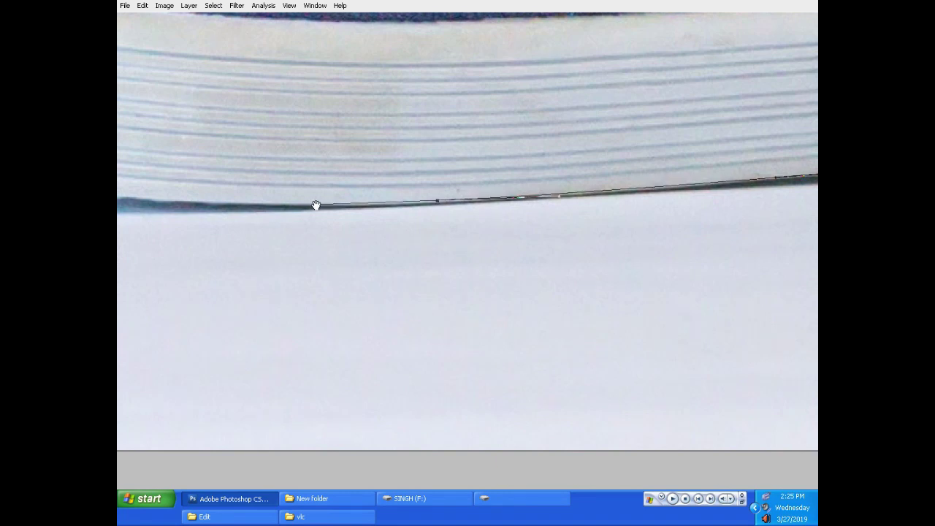
left_click_drag(242, 201, 618, 223)
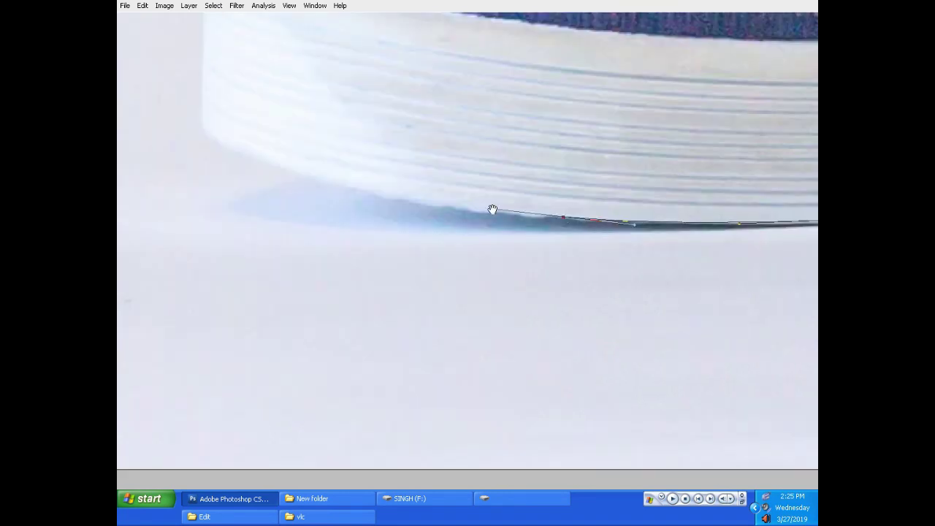
- Trace anchors around the lower shoe's heel base and up its back edge
left_click_drag(271, 162, 451, 283)
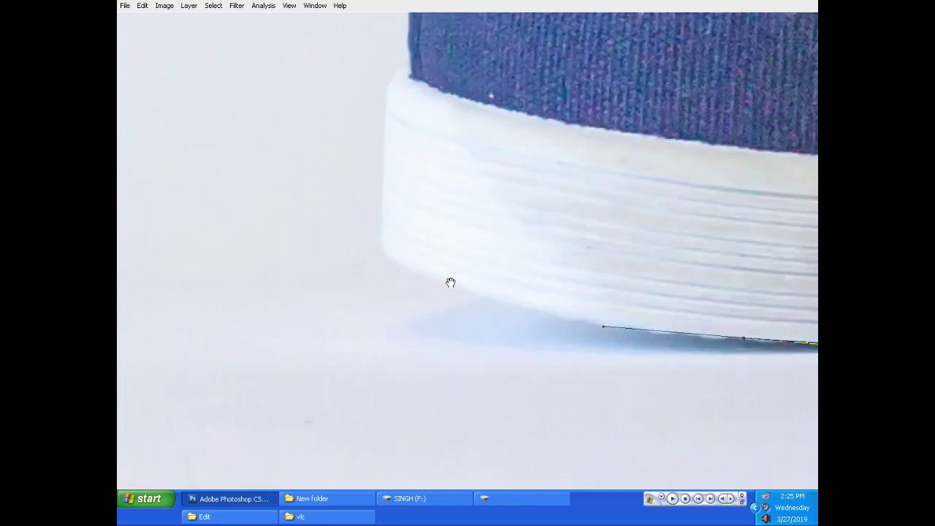
left_click_drag(397, 264, 370, 247)
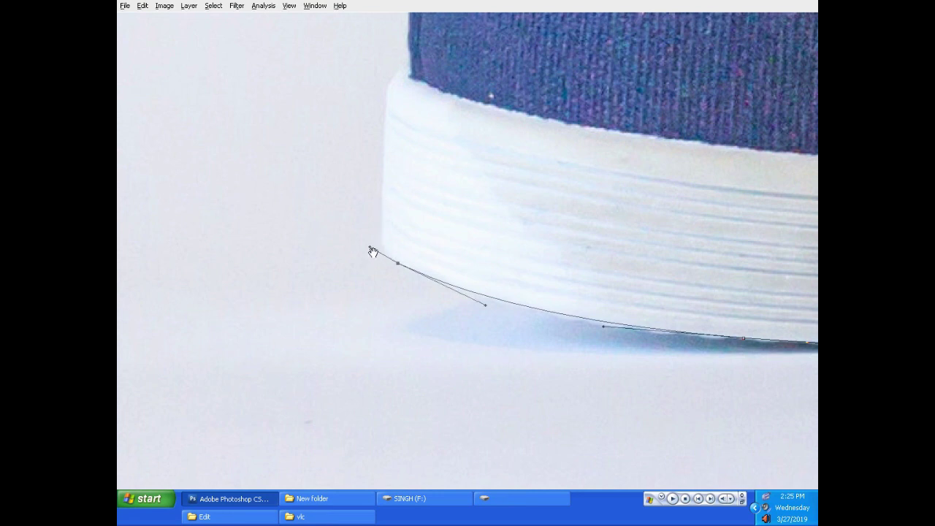
left_click_drag(371, 249, 380, 255)
left_click_drag(383, 208, 383, 189)
mouse_move(393, 127)
left_mouse_down()
mouse_move(390, 251)
mouse_move(407, 192)
mouse_move(407, 140)
mouse_move(372, 339)
left_mouse_up()
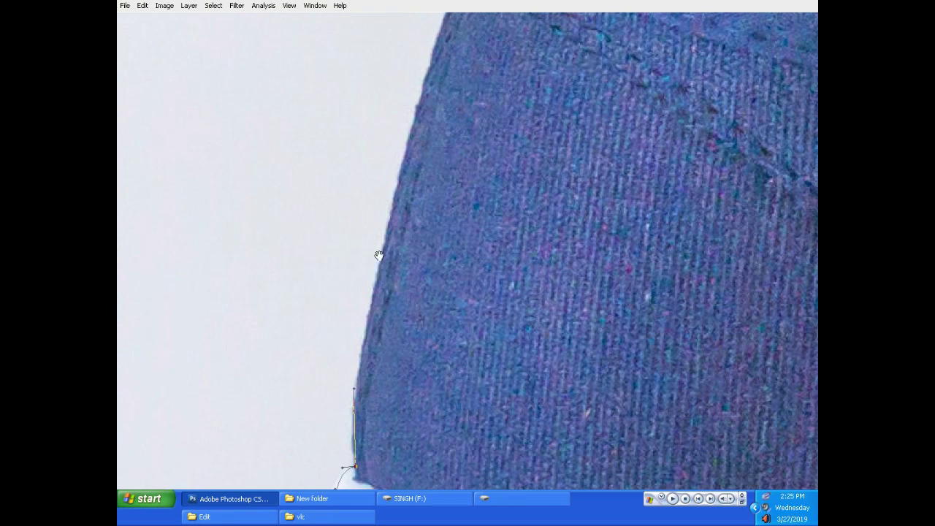
mouse_move(386, 236)
left_mouse_down()
mouse_move(416, 125)
mouse_move(329, 353)
left_mouse_up()
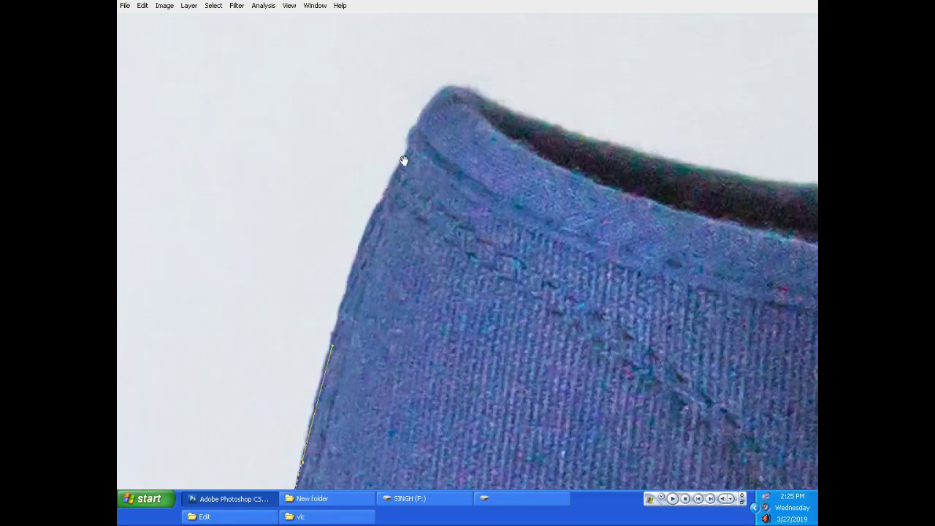
left_click_drag(407, 147, 406, 143)
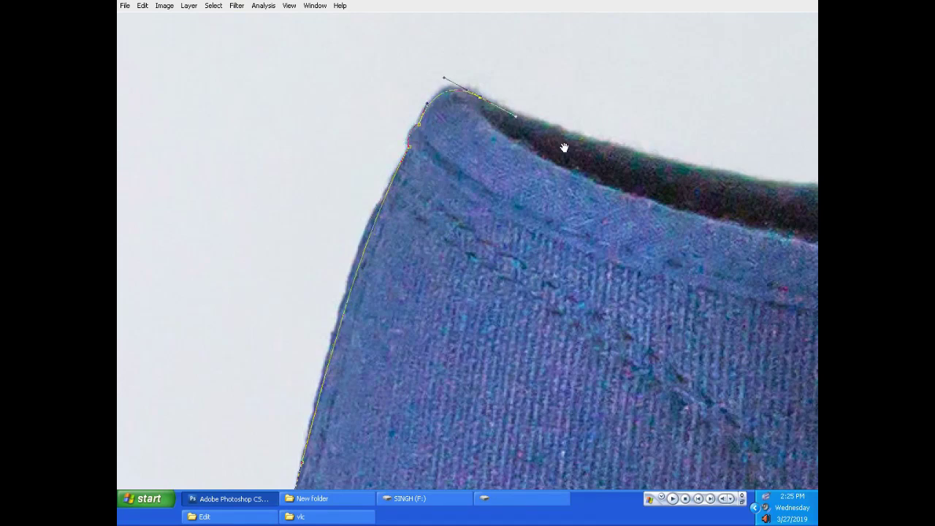
- Follow the collar with anchors and join the path where it meets the other sole
left_click_drag(516, 119, 294, 141)
left_click(477, 173)
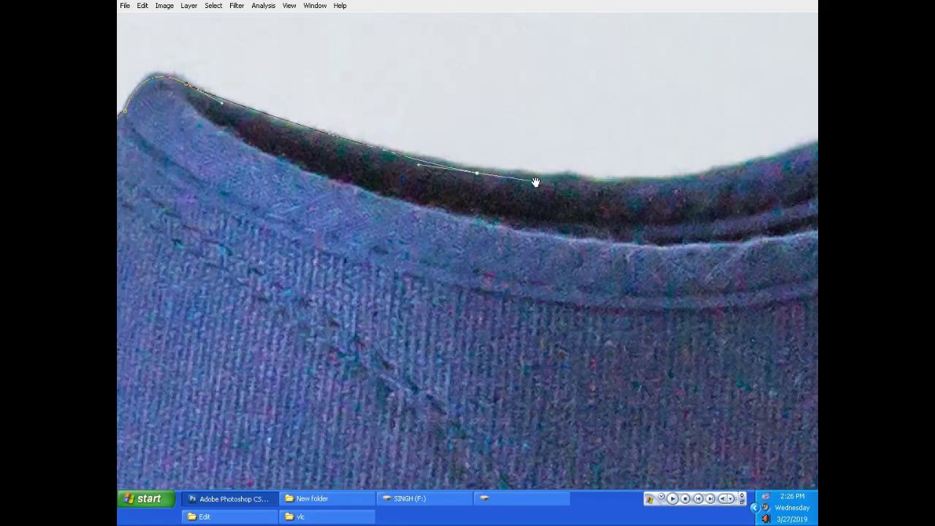
left_click_drag(644, 191, 402, 225)
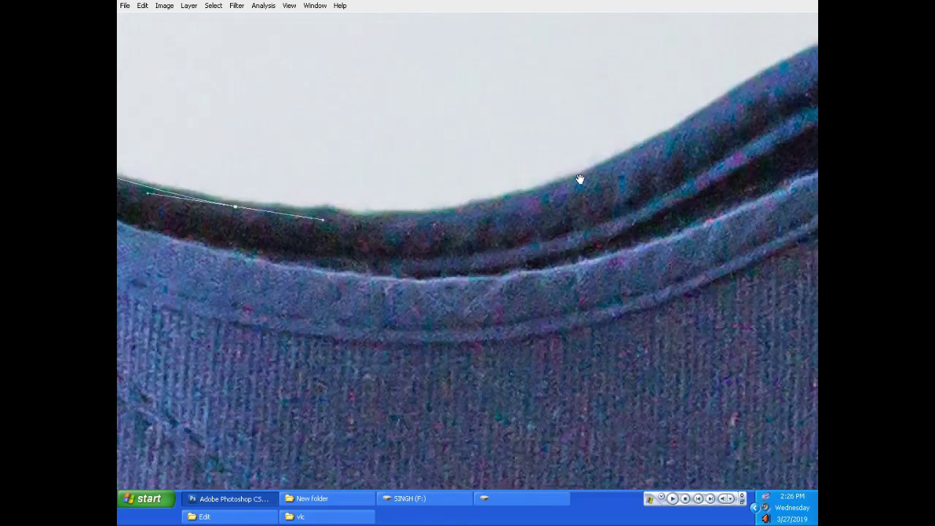
mouse_move(582, 180)
left_mouse_down()
mouse_move(687, 136)
mouse_move(388, 238)
left_mouse_up()
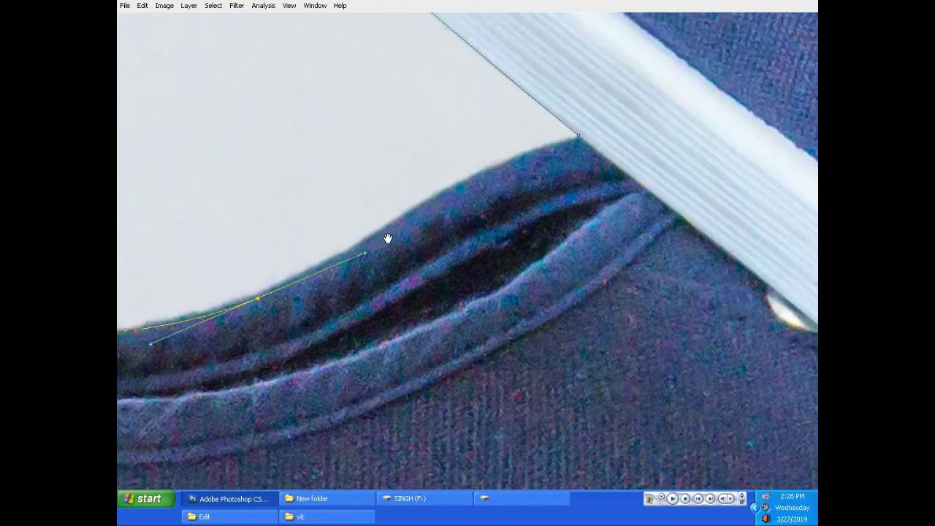
left_click_drag(577, 139, 653, 132)
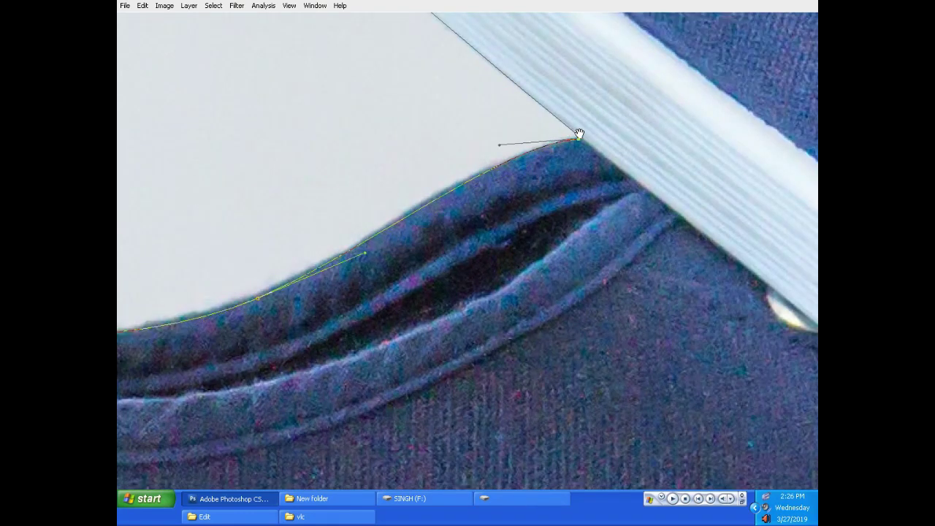
key("Tab")
right_click(587, 136)
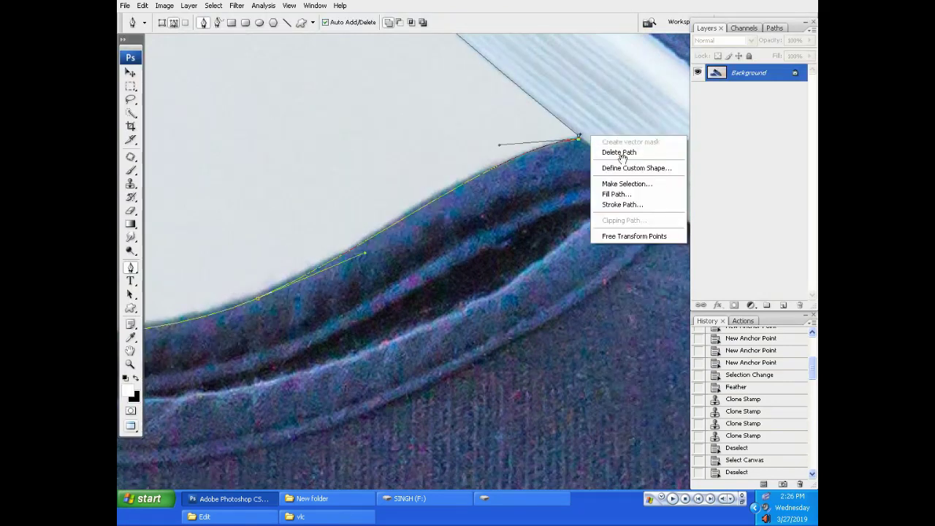
- Make a selection from the path with a 0.5-pixel feather and fit the image on screen
left_click(625, 184)
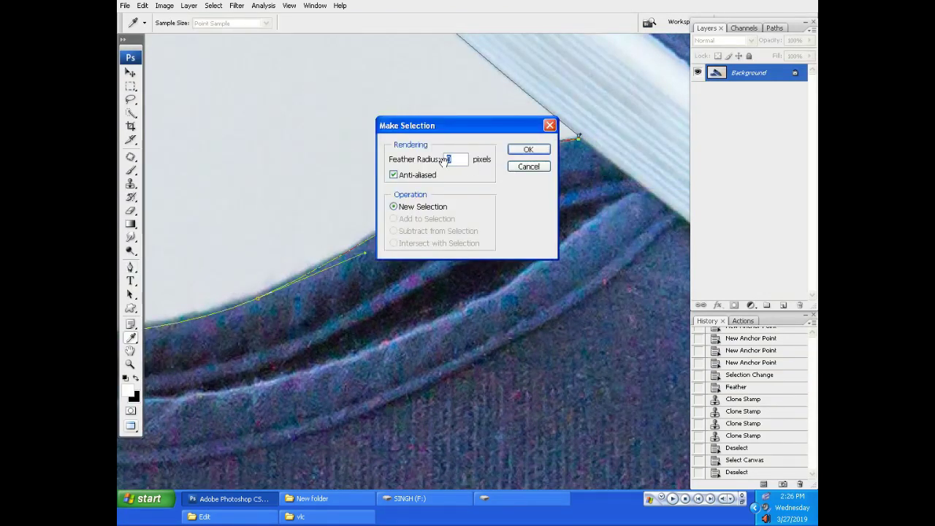
type("0.5")
key("Return")
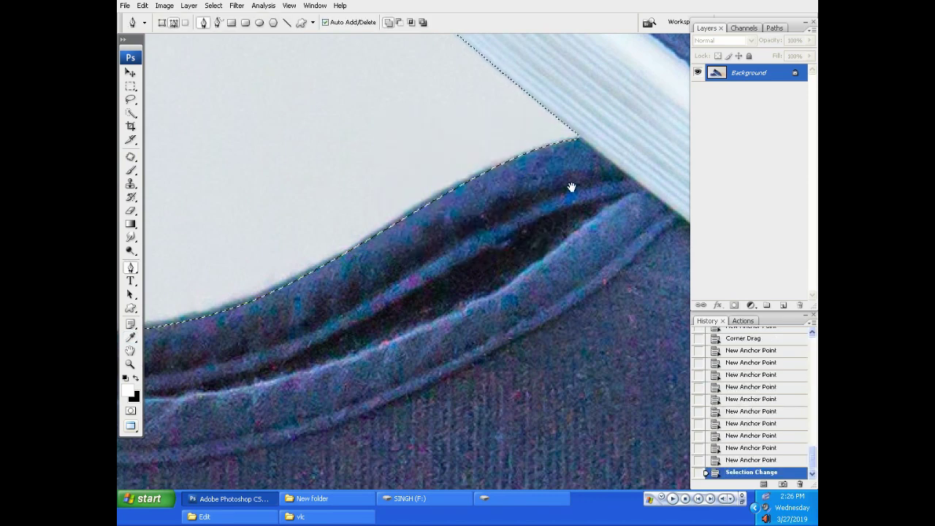
key("ctrl+0")
- Toggle the panels off and on to review the selection
key("Tab")
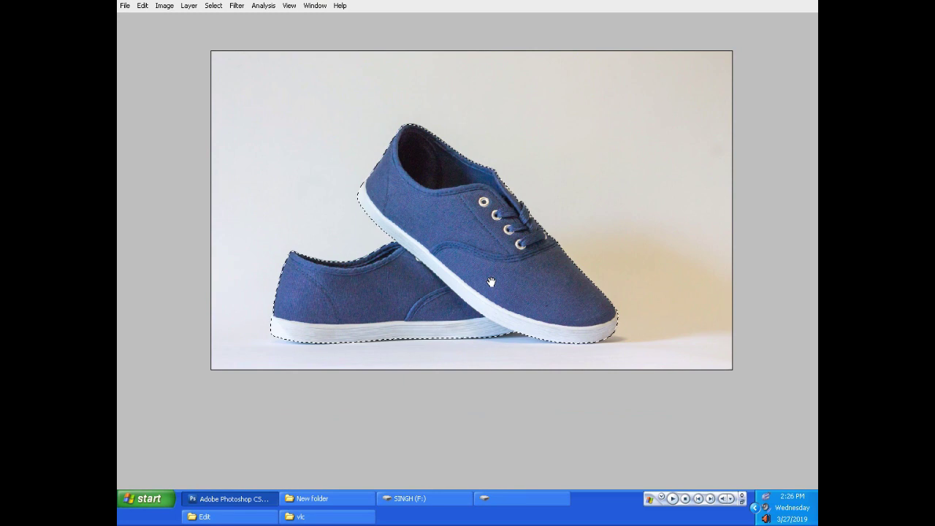
right_click(442, 208)
key("Escape")
key("Tab")
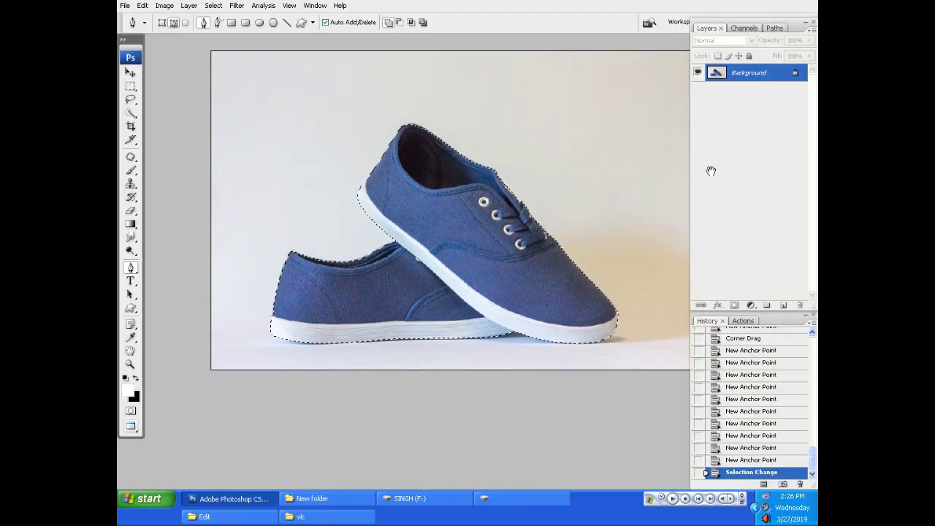
key("Tab")
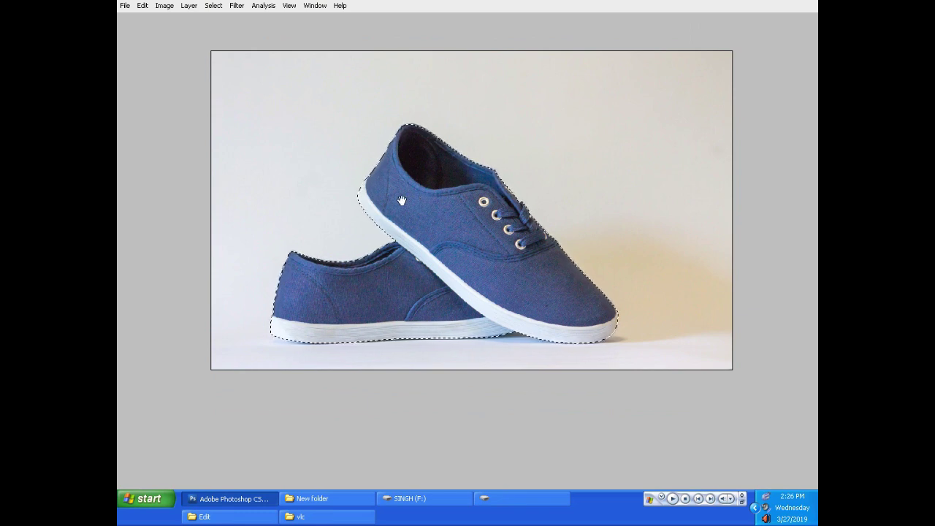
key("Tab")
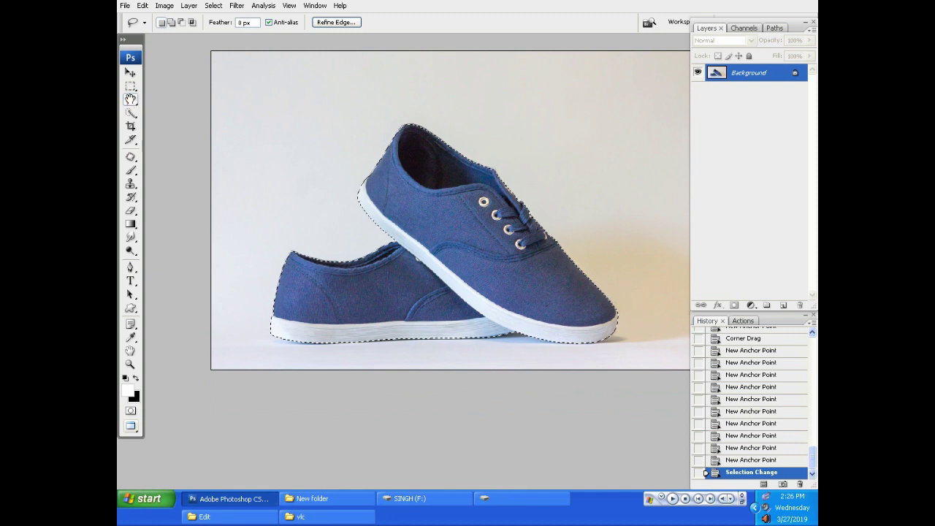
right_click(445, 190)
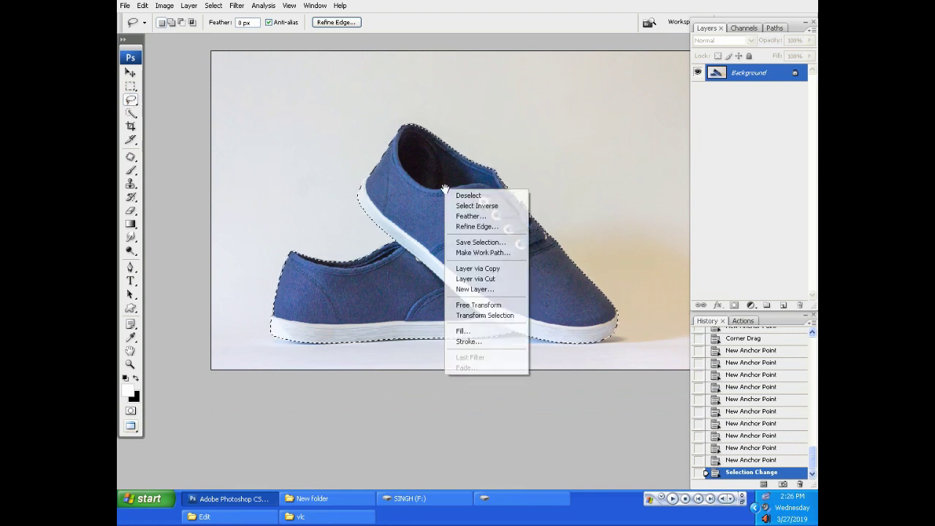
left_click(476, 217)
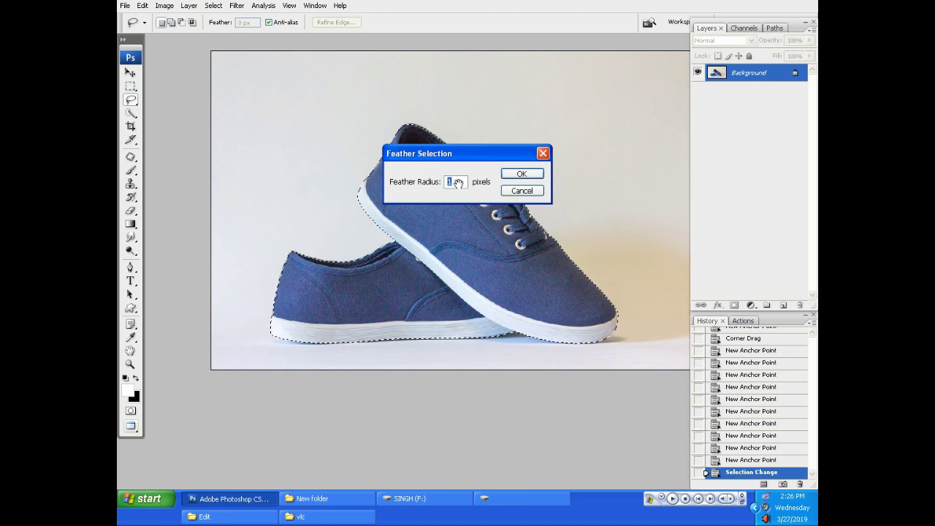
left_click(523, 191)
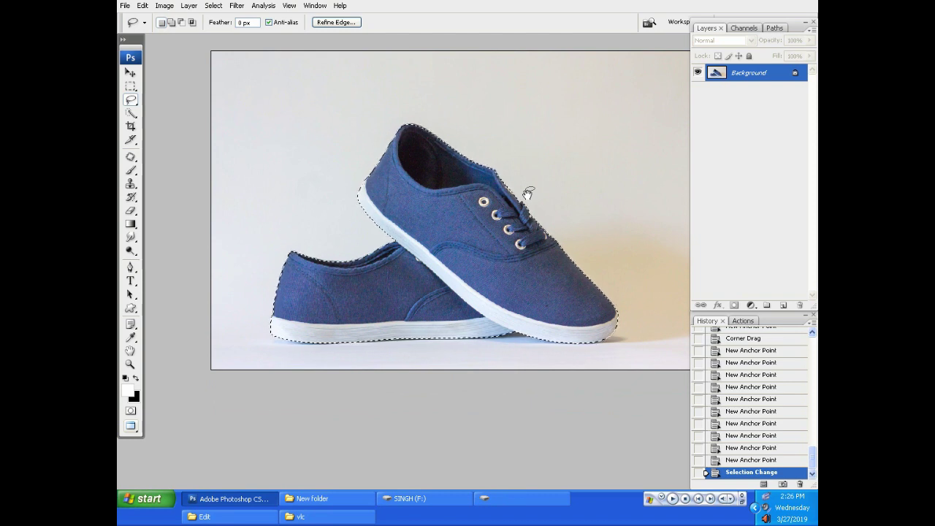
left_click_drag(528, 193, 506, 213)
key("Tab")
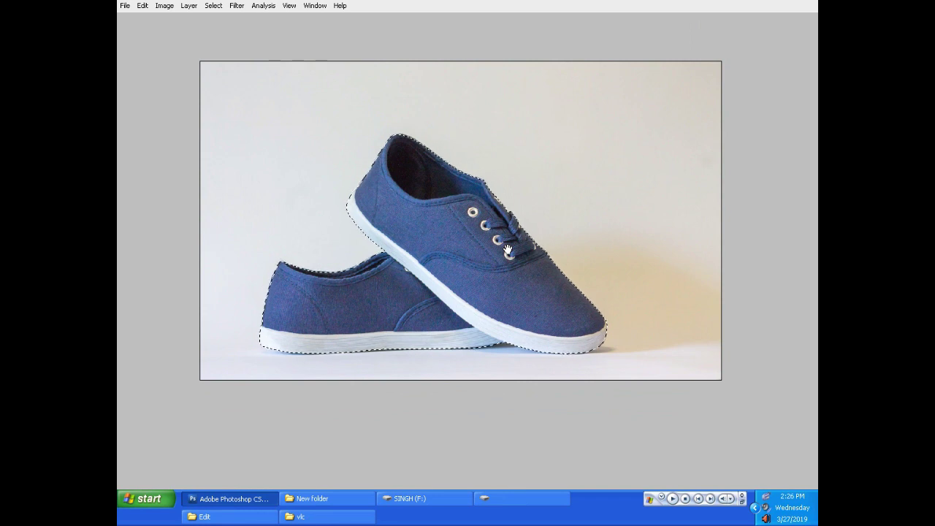
key("Tab")
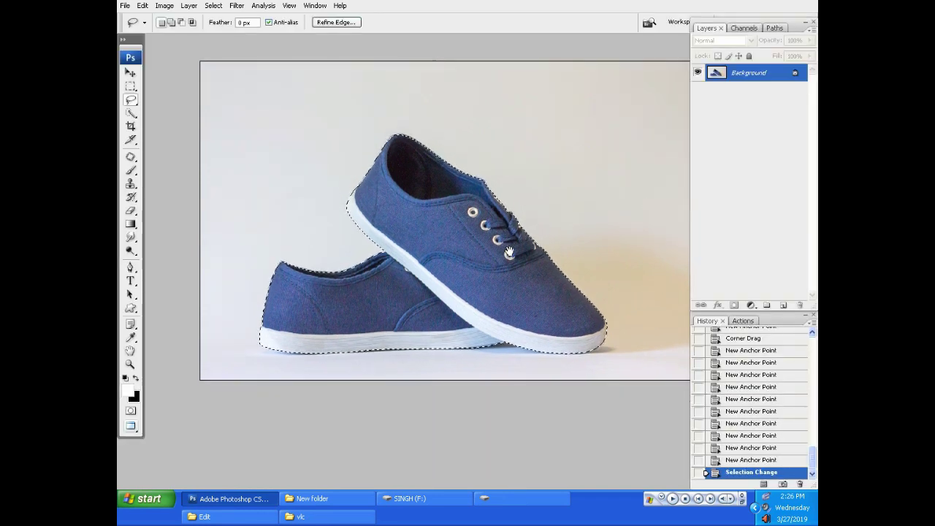
left_click_drag(510, 252, 500, 252)
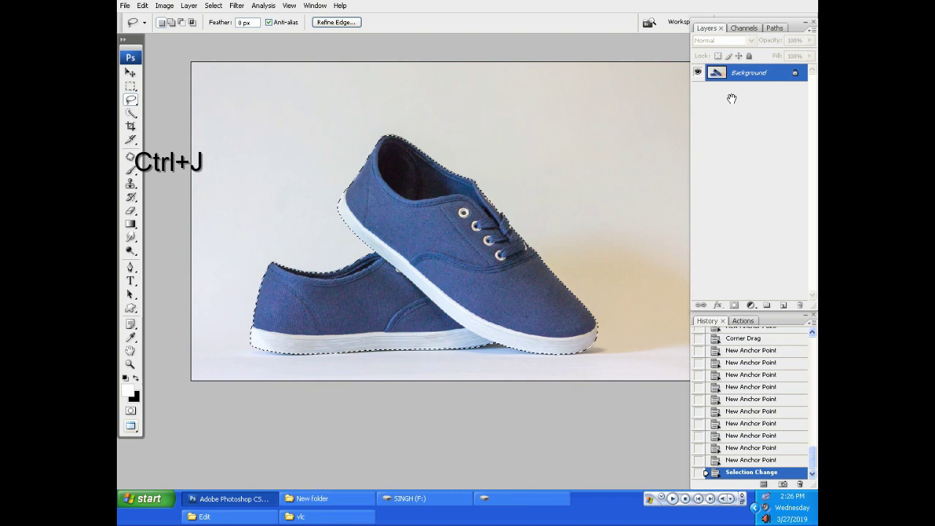
- Copy the selected shoes to a new layer and duplicate the Background layer
key("ctrl+j")
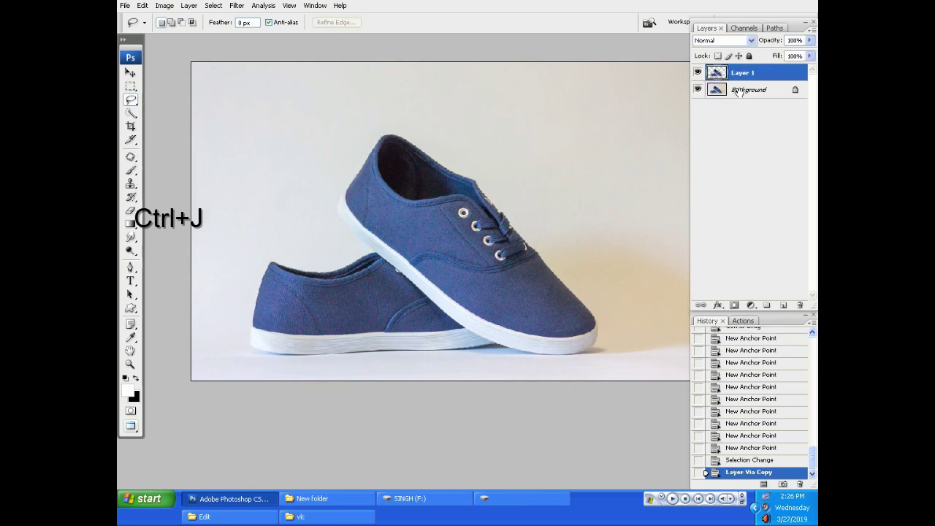
left_click(739, 90)
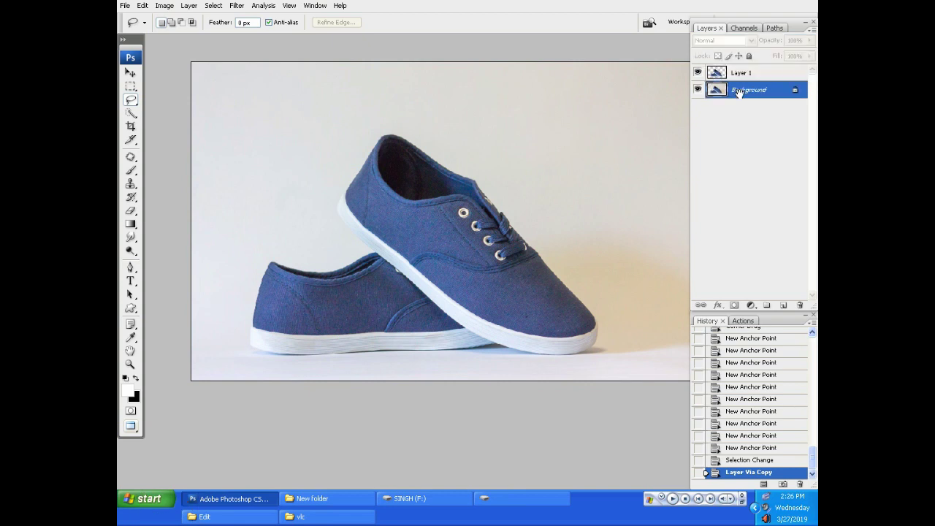
key("ctrl+j")
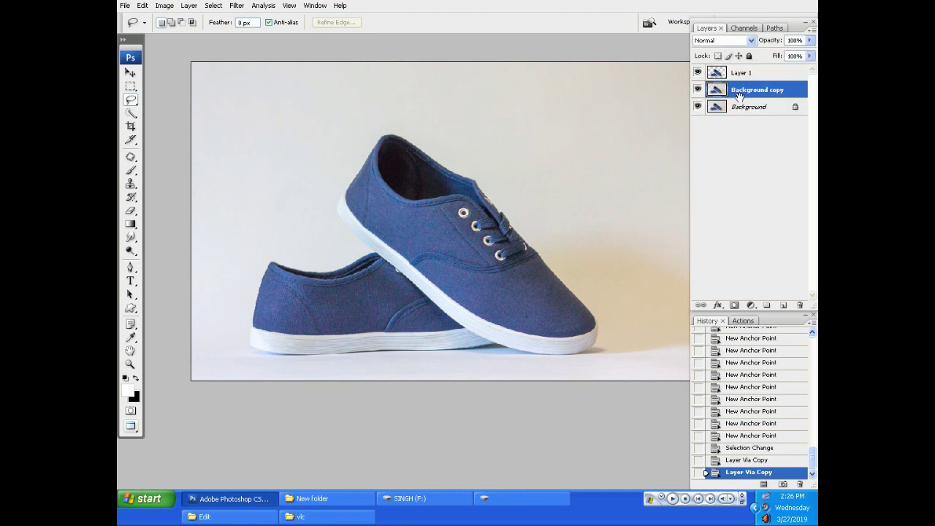
- Set the foreground colour to white
key("z")
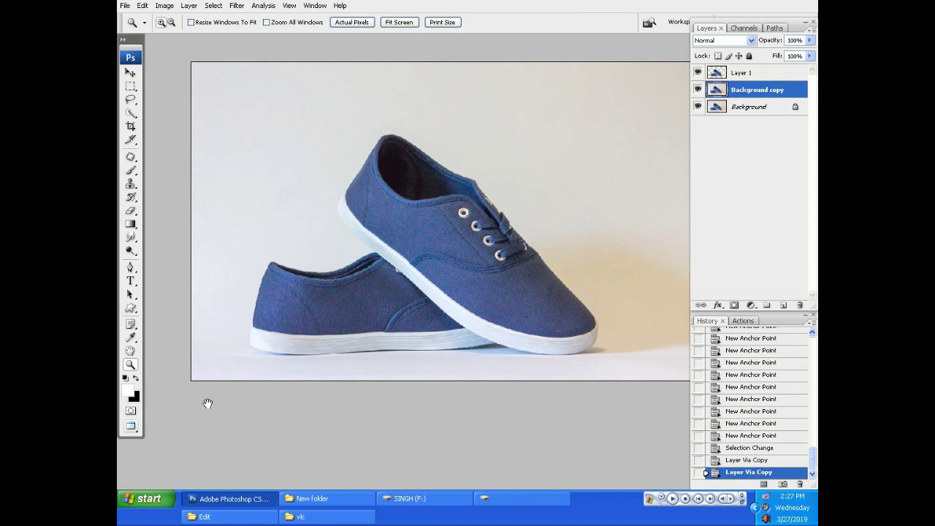
left_click(128, 389)
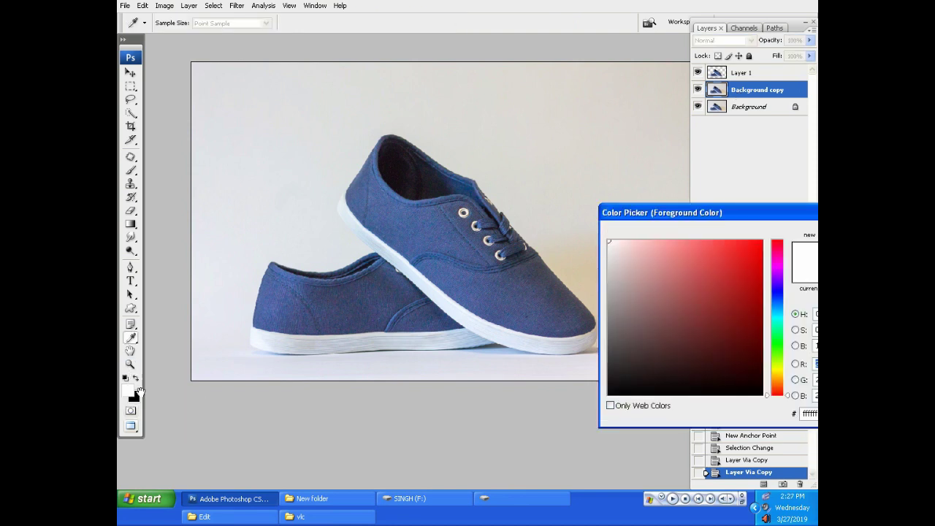
left_click_drag(669, 313, 570, 219)
key("Return")
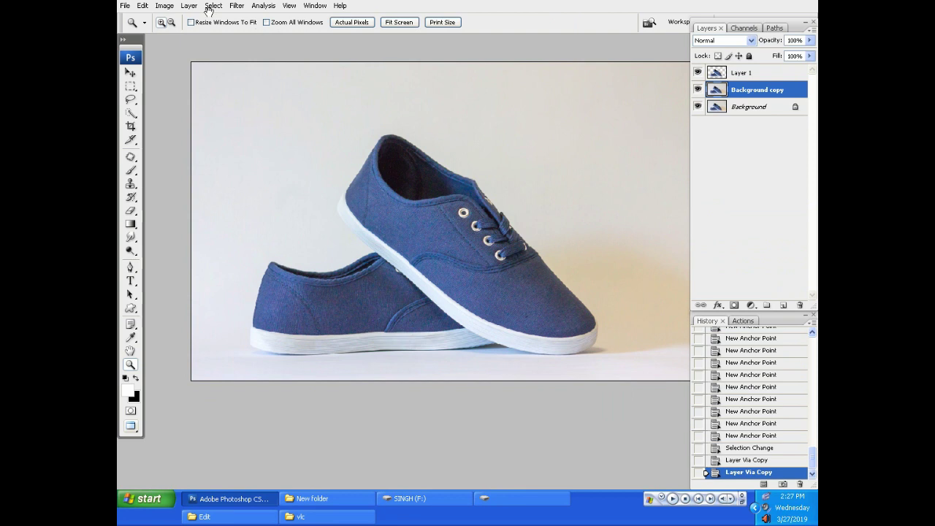
- Fill the Background copy layer with the white foreground colour at 100% opacity
left_click(143, 5)
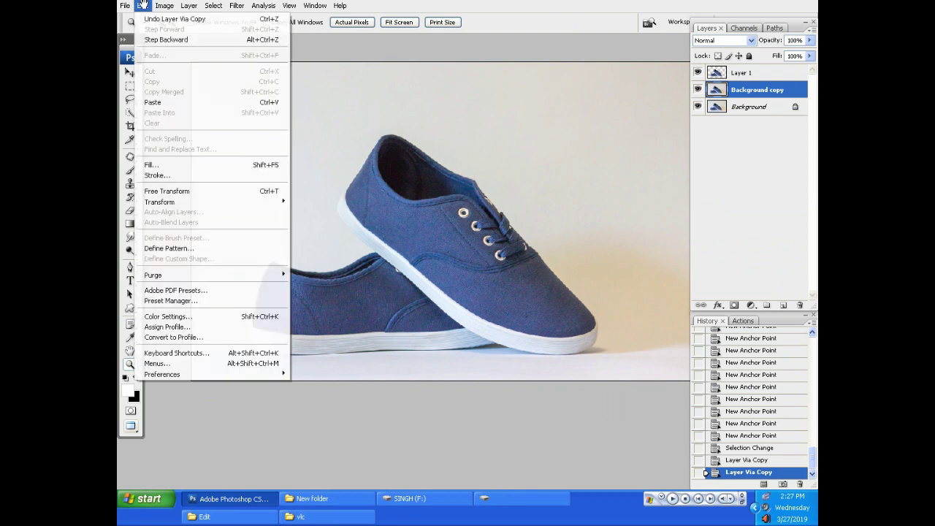
left_click(167, 164)
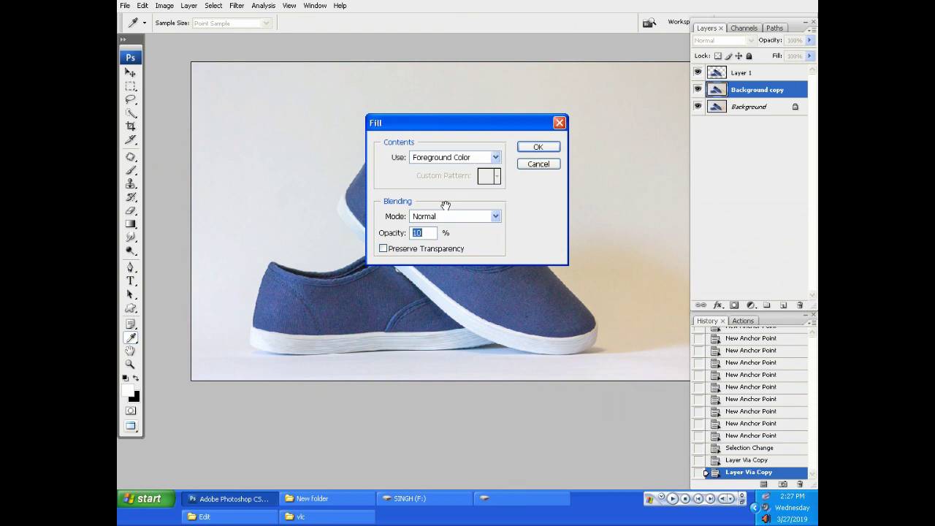
type("100")
key("Return")
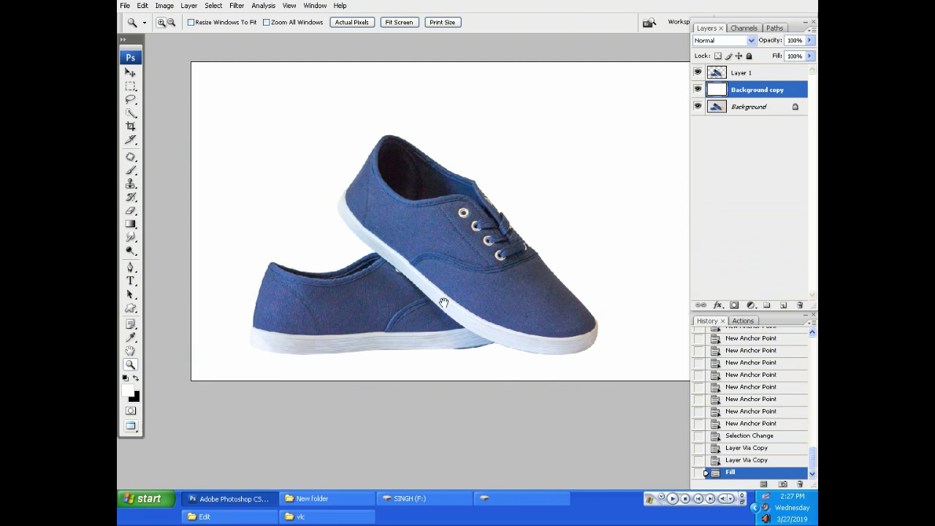
key("Tab")
- Zoom in on the sole where the two shoes cross
left_click_drag(487, 274, 517, 242)
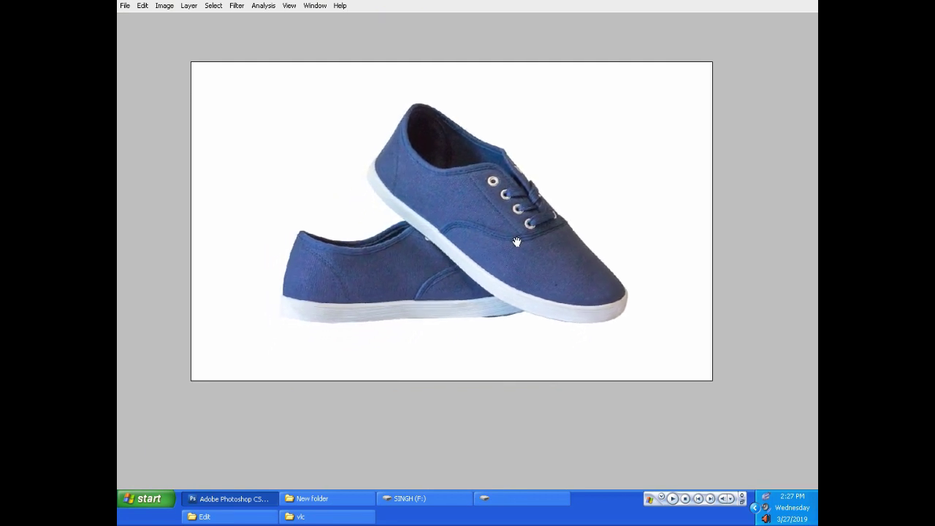
scroll(479, 304, "up", 1)
scroll(507, 333, "up", 1)
scroll(504, 323, "up", 1)
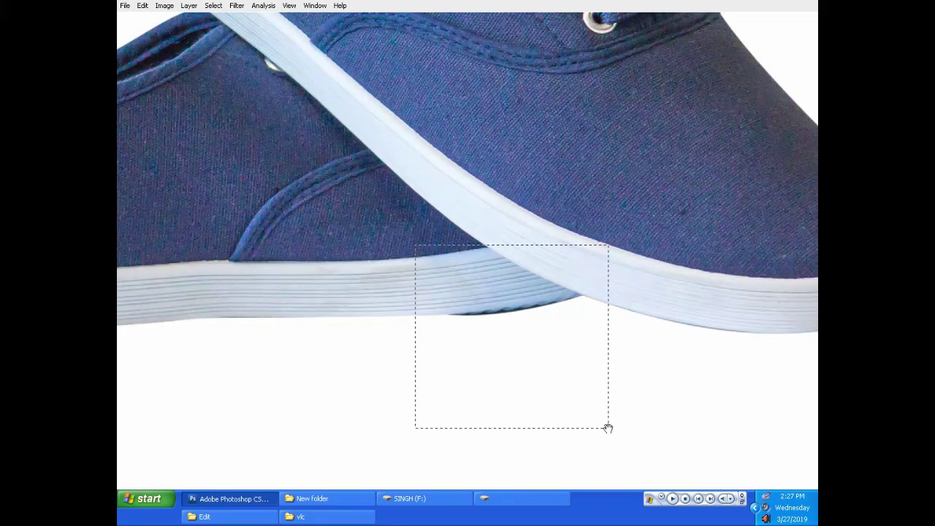
left_click_drag(415, 245, 608, 428)
scroll(520, 298, "up", 2)
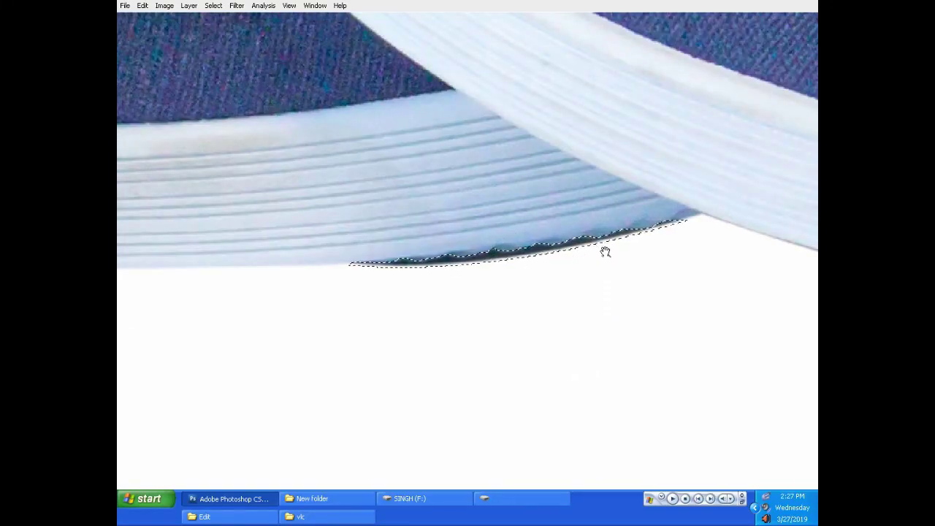
- Feather the sole-edge selection by 0.8 px, clear the dark sliver, deselect and zoom out
key("ctrl+alt+d")
type("0.8")
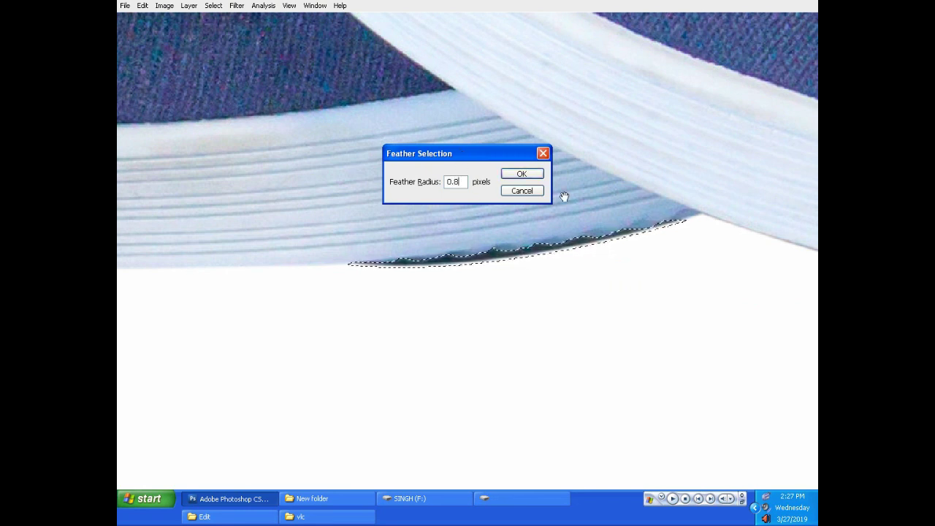
key("Return")
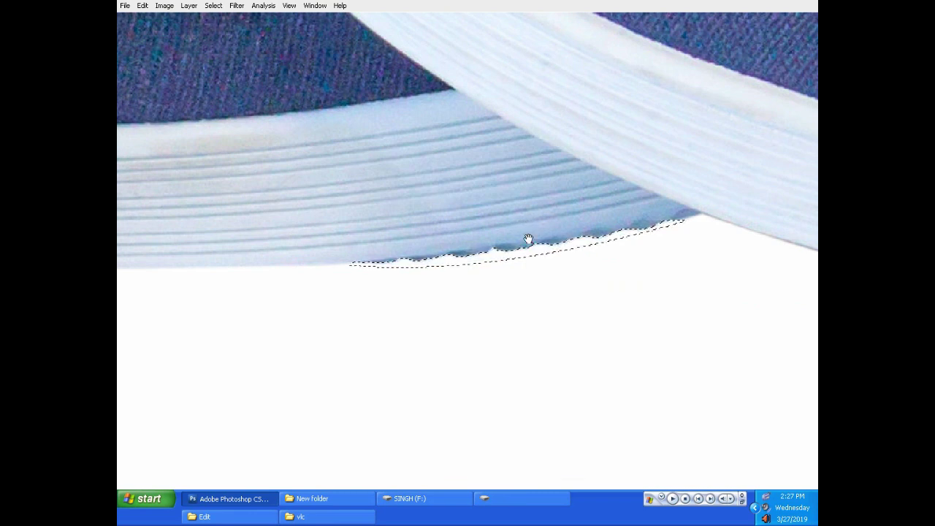
key("ctrl+d")
key("ctrl+minus")
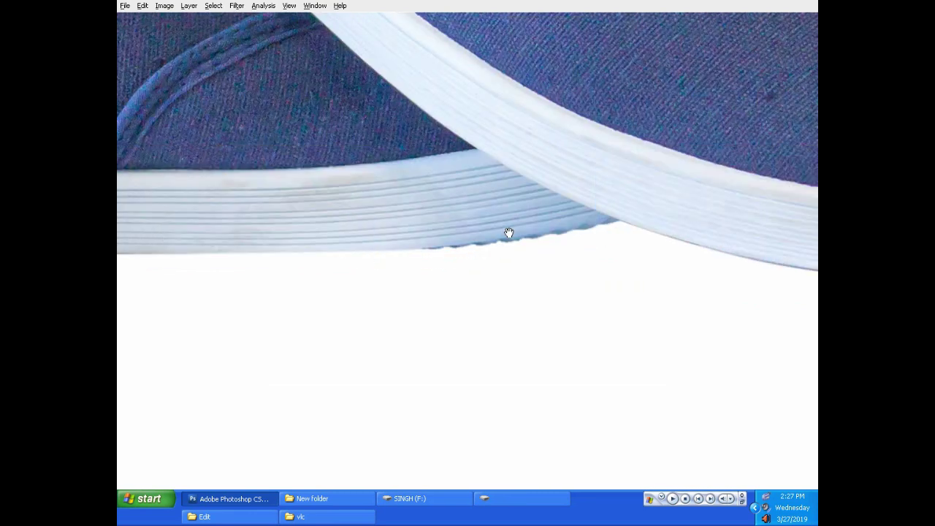
key("ctrl+minus")
key("ctrl+minus")
key("ctrl+minus")
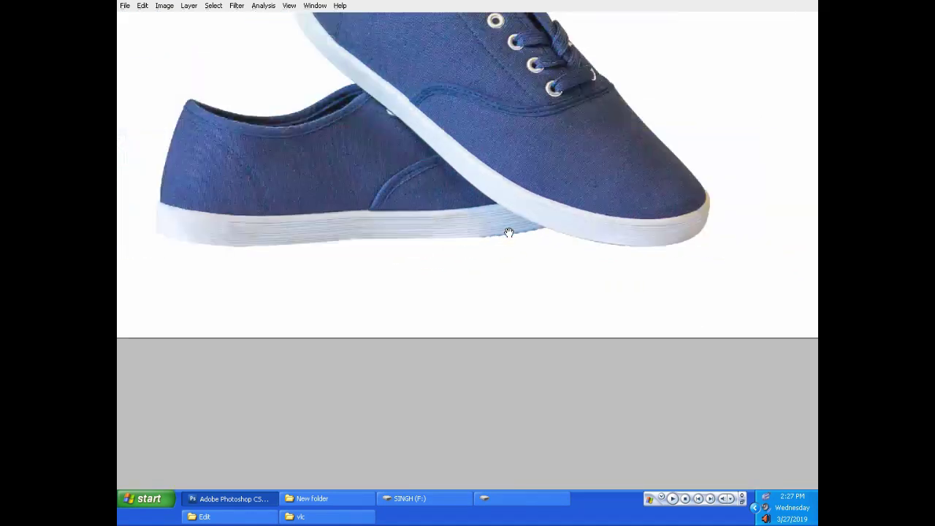
key("ctrl+minus")
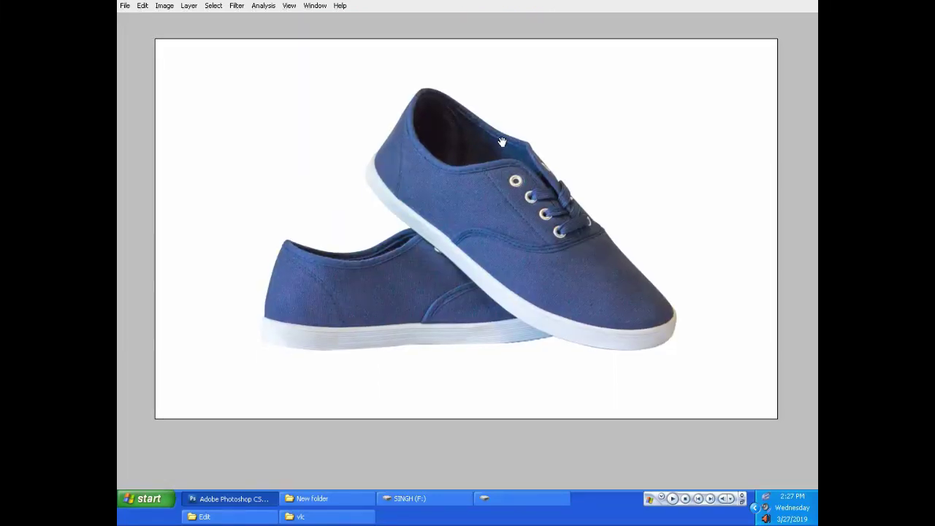
- Brighten the back shoe's heel with Levels through an 80-pixel feathered lasso selection
mouse_move(442, 265)
left_mouse_down()
mouse_move(262, 303)
mouse_move(271, 319)
mouse_move(500, 317)
left_mouse_up()
right_click(398, 260)
left_click(430, 285)
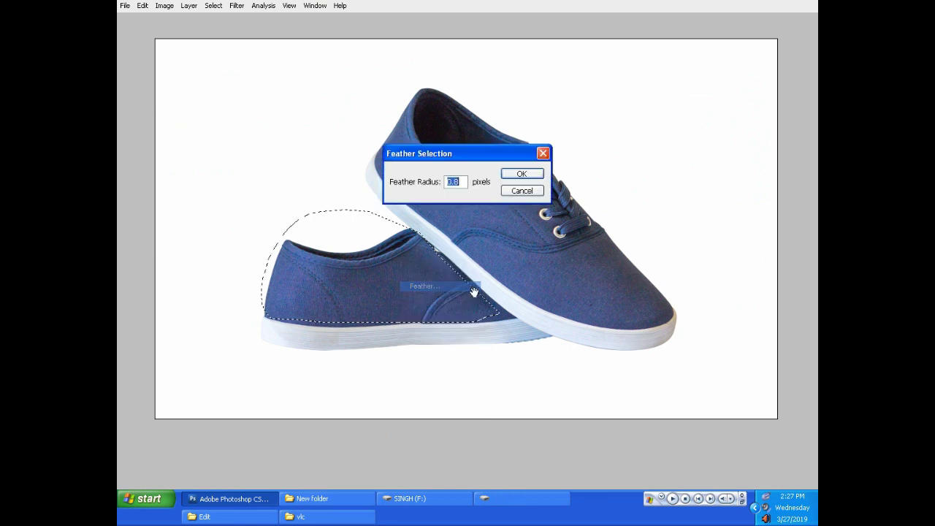
type("80")
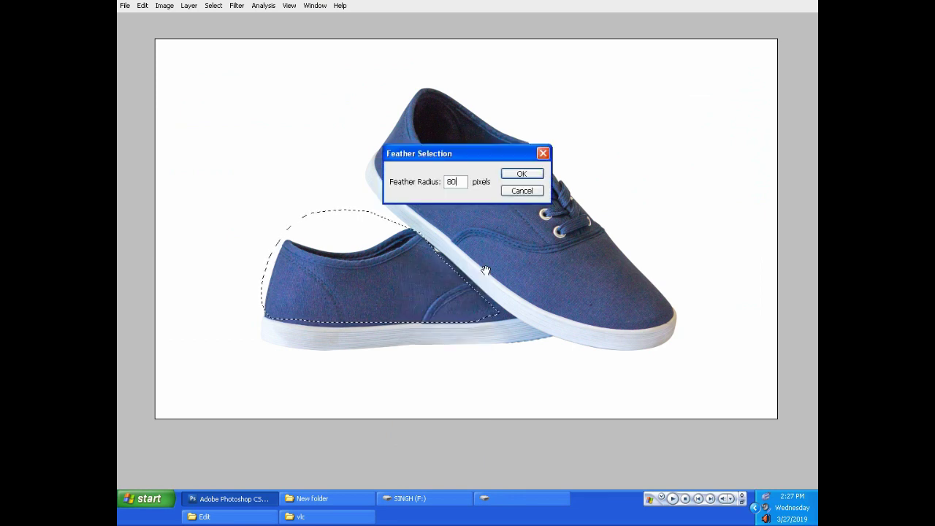
key("Return")
key("ctrl+l")
left_click_drag(664, 397, 662, 397)
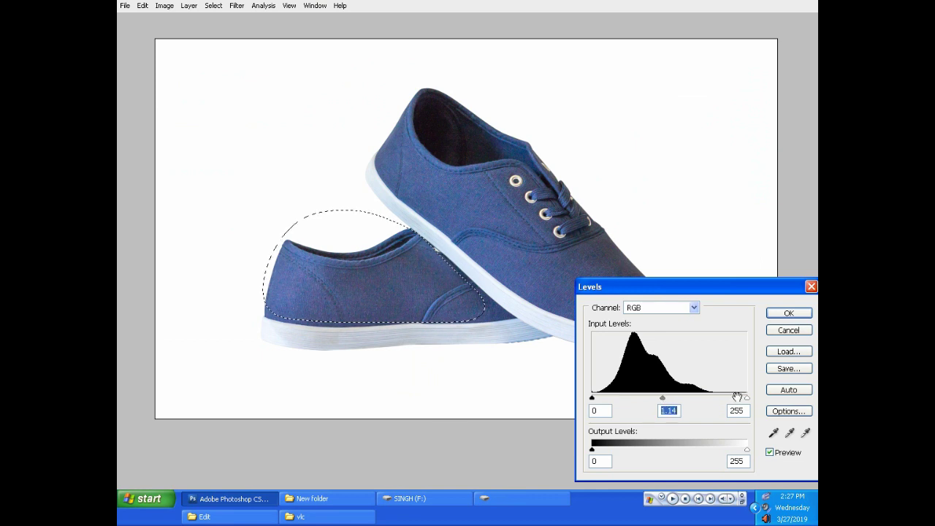
left_click_drag(744, 397, 739, 396)
key("Return")
key("ctrl+d")
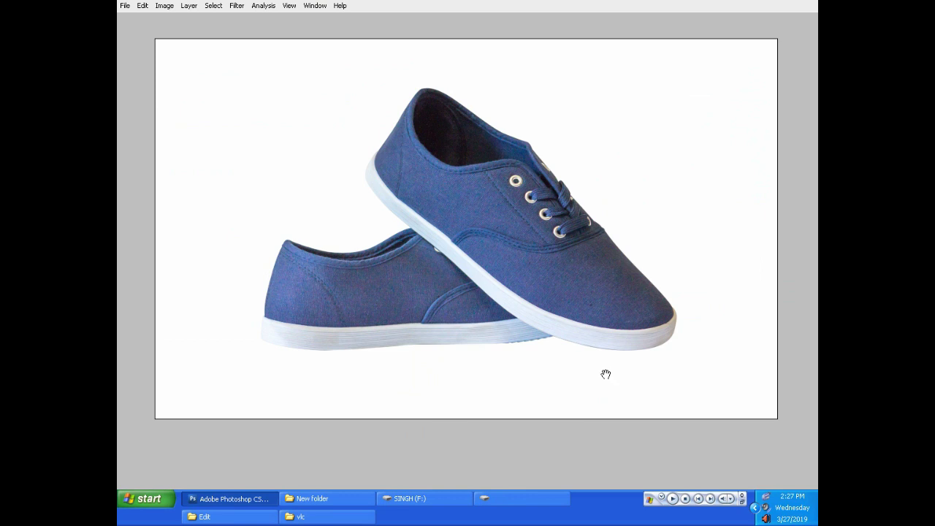
- Use Levels on the whole layer to brighten the midtones slightly and deepen the shadows
key("ctrl+l")
left_click_drag(667, 397, 664, 397)
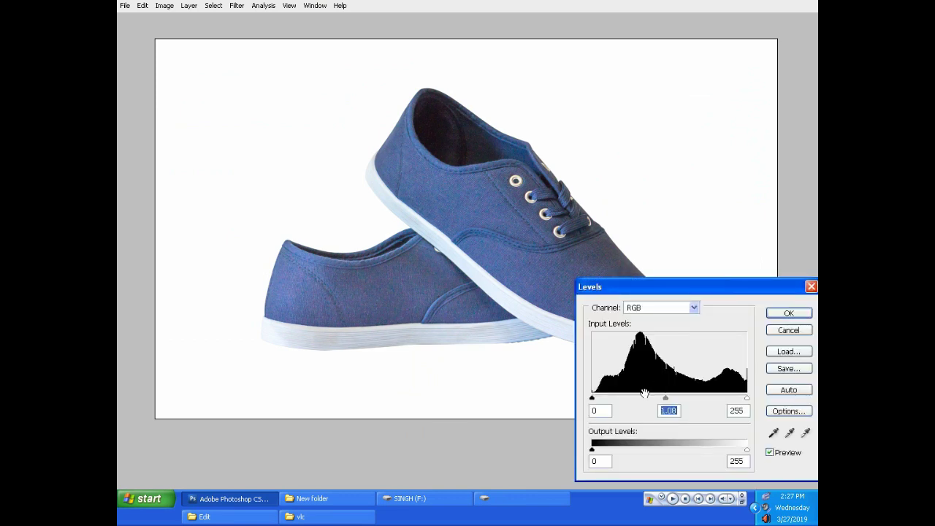
left_click_drag(594, 397, 602, 395)
key("Return")
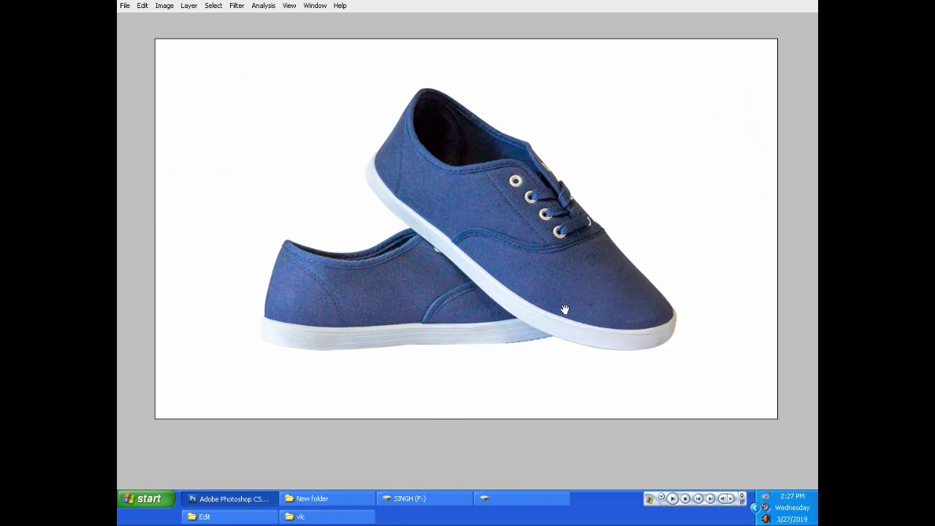
- Adjust the left shoe's back heel with Levels through a 60-pixel feathered selection
mouse_move(318, 341)
left_mouse_down()
mouse_move(321, 301)
mouse_move(319, 309)
left_mouse_up()
left_click_drag(326, 271, 297, 322)
key("ctrl+alt+d")
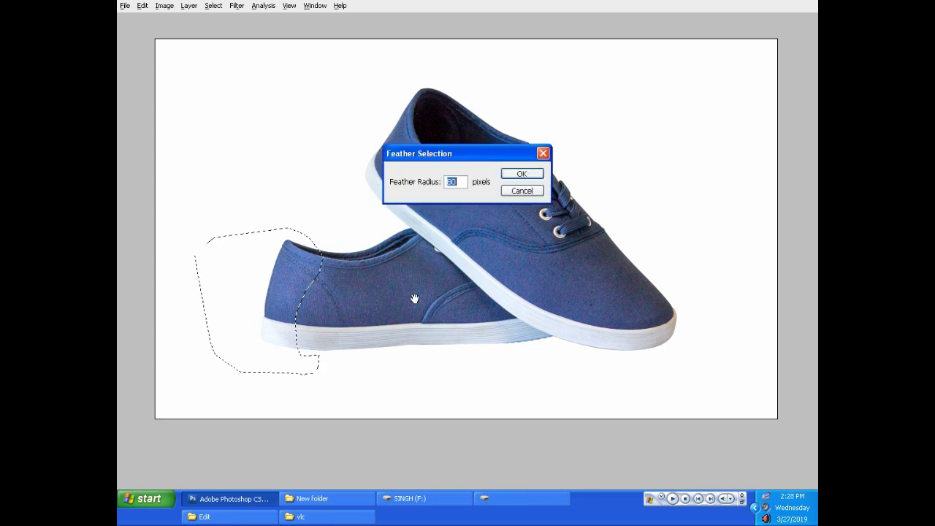
type("60")
key("Return")
key("ctrl+l")
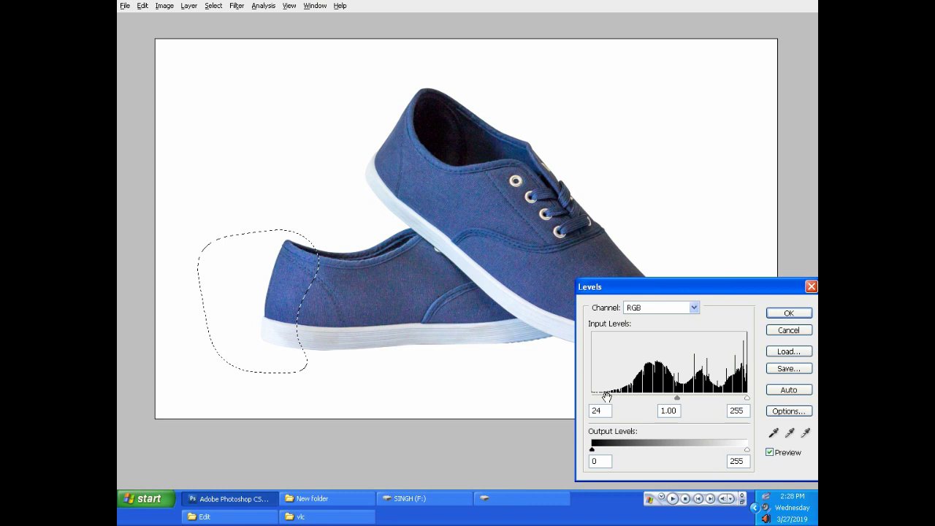
key("Return")
key("ctrl+d")
- Brighten the front shoe's upper midtones through a 150-pixel feathered selection
mouse_move(601, 162)
left_mouse_down()
mouse_move(495, 102)
mouse_move(493, 183)
mouse_move(625, 318)
mouse_move(684, 168)
mouse_move(433, 87)
mouse_move(421, 103)
left_mouse_up()
key("ctrl+alt+d")
type("150")
key("Return")
key("ctrl+l")
left_click_drag(669, 398, 664, 397)
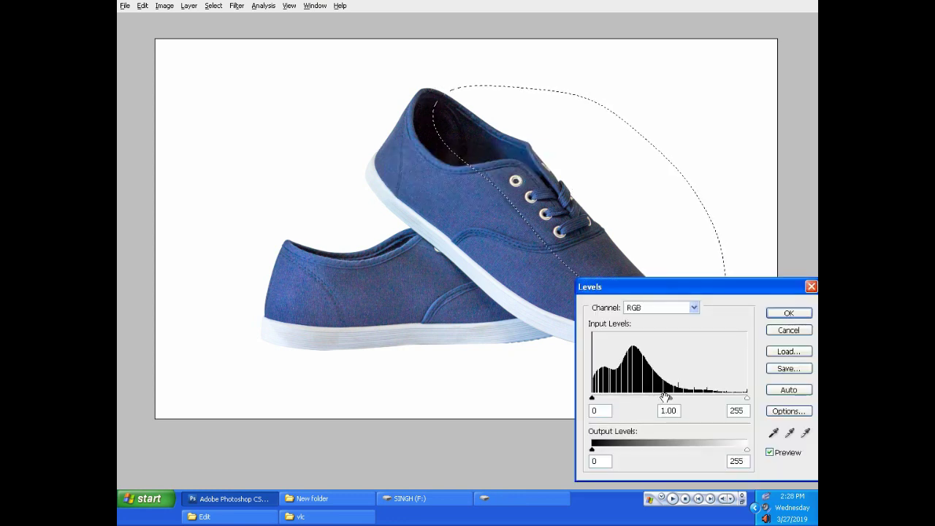
key("Return")
key("ctrl+d")
- Apply a feathered Levels tweak to the lace area, then zoom out and restore panels
left_click_drag(497, 133, 573, 227)
key("ctrl+alt+d")
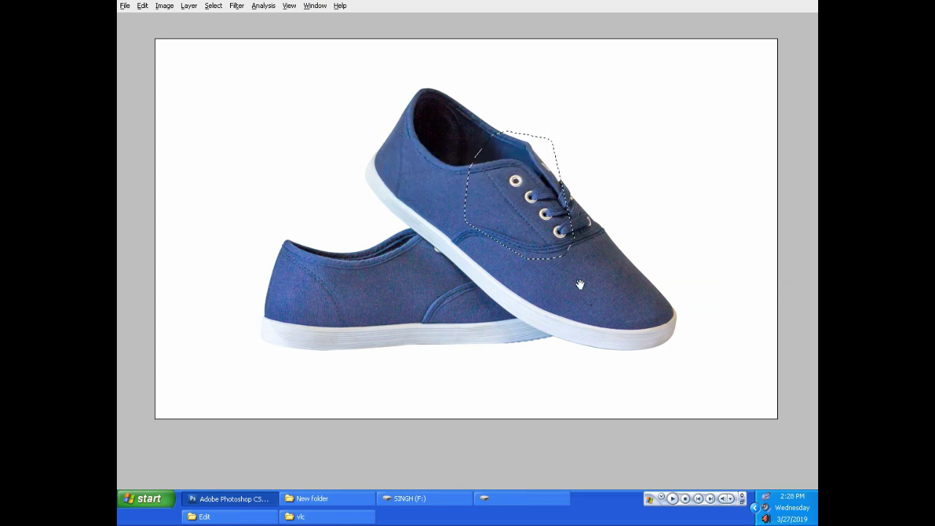
key("Return")
key("ctrl+l")
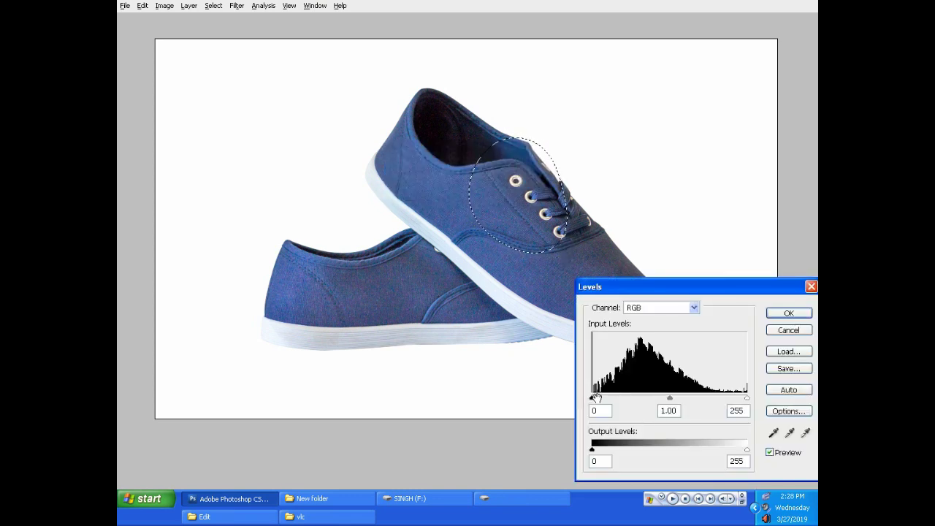
key("Return")
key("ctrl+d")
key("ctrl+minus")
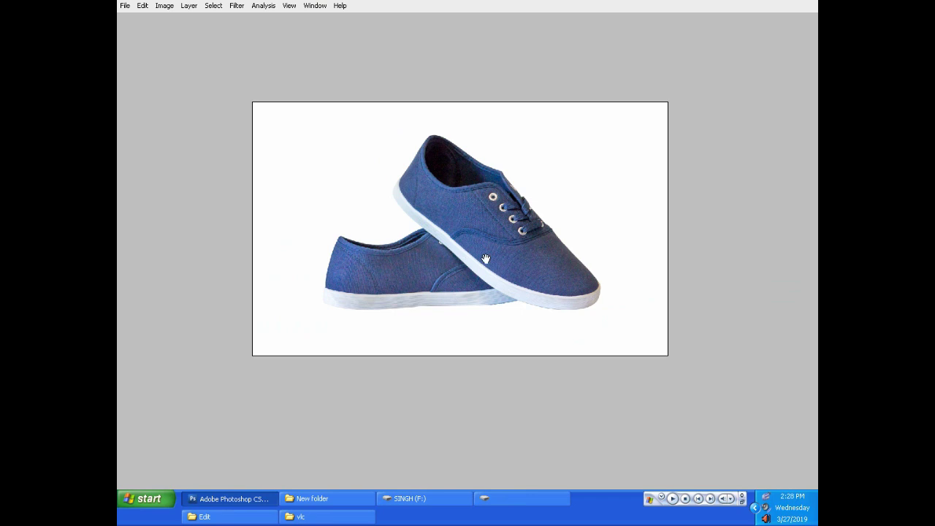
key("Tab")
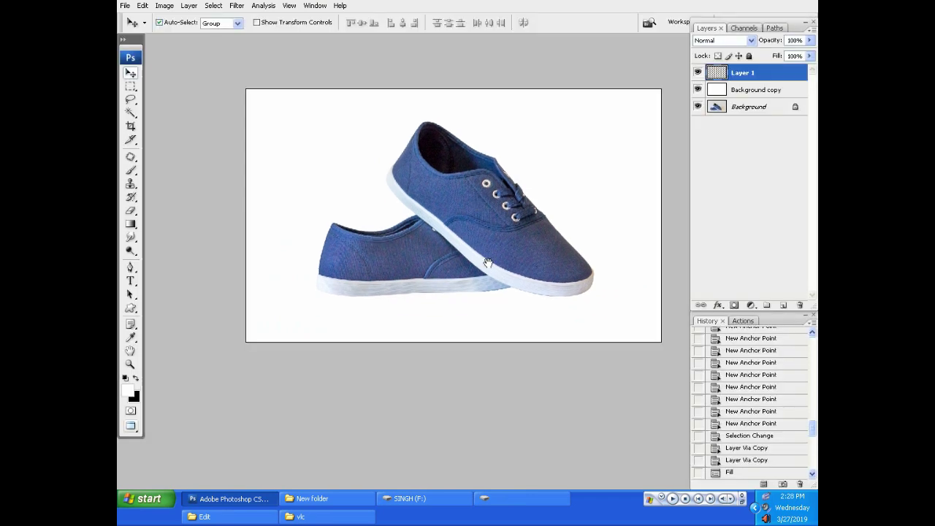
- Duplicate the shoe layer, send it behind nudged down, and blacken it with Lightness -100
key("ctrl+j")
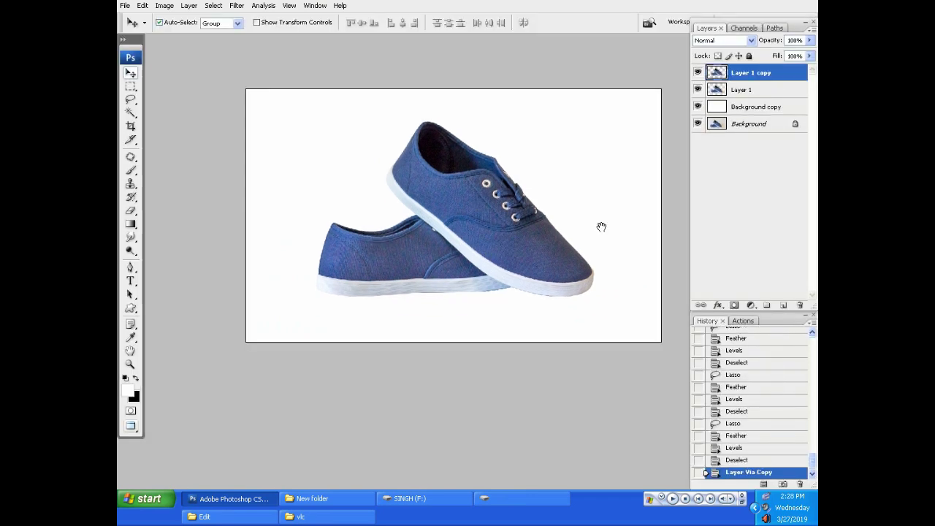
key("Down")
key("Down")
key("Down")
key("Down")
key("ctrl+bracketleft")
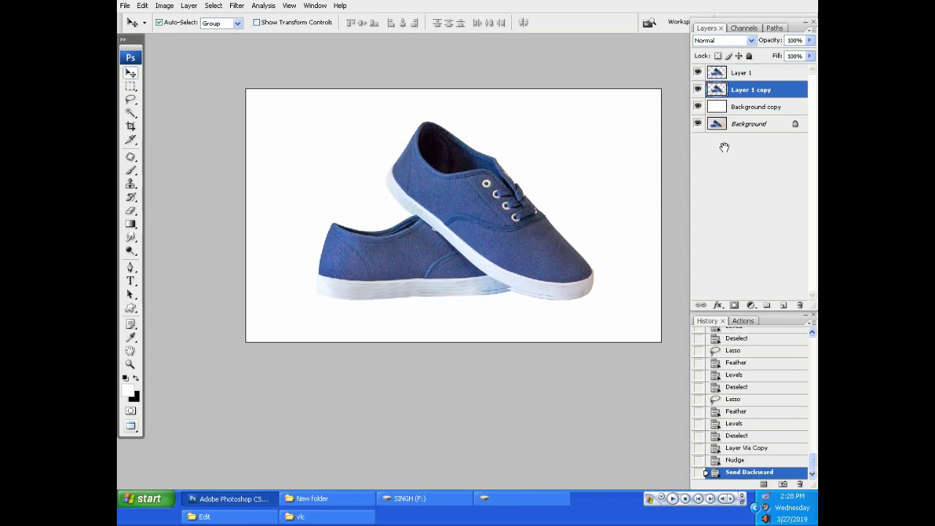
key("Down")
key("ctrl+u")
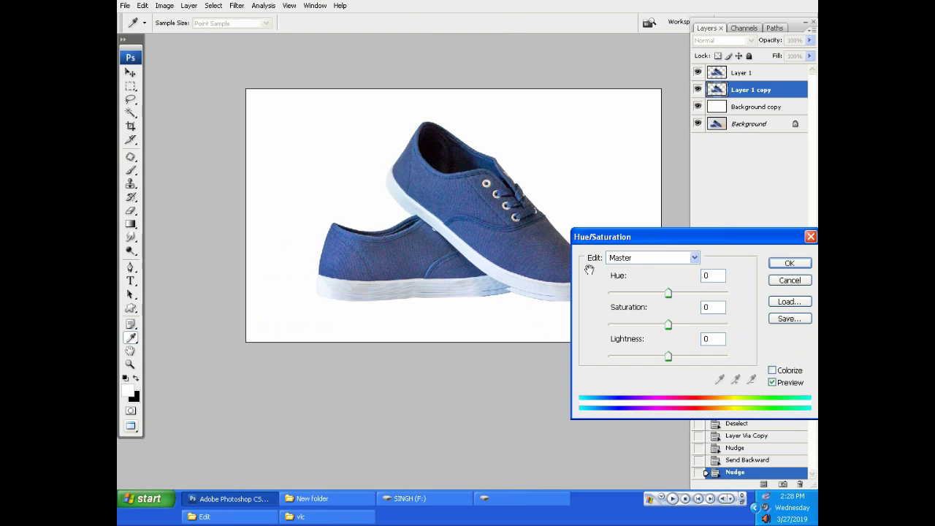
left_click_drag(666, 357, 607, 355)
key("Return")
key("v")
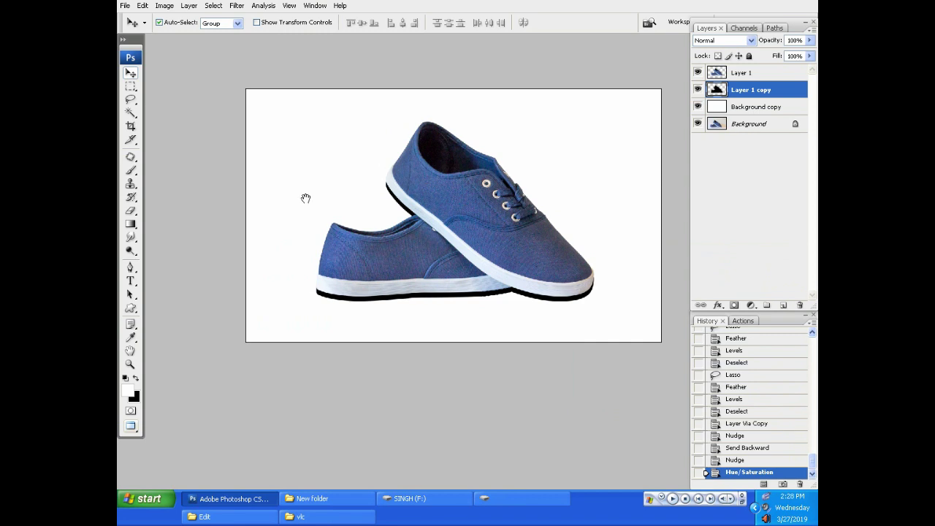
left_click(239, 6)
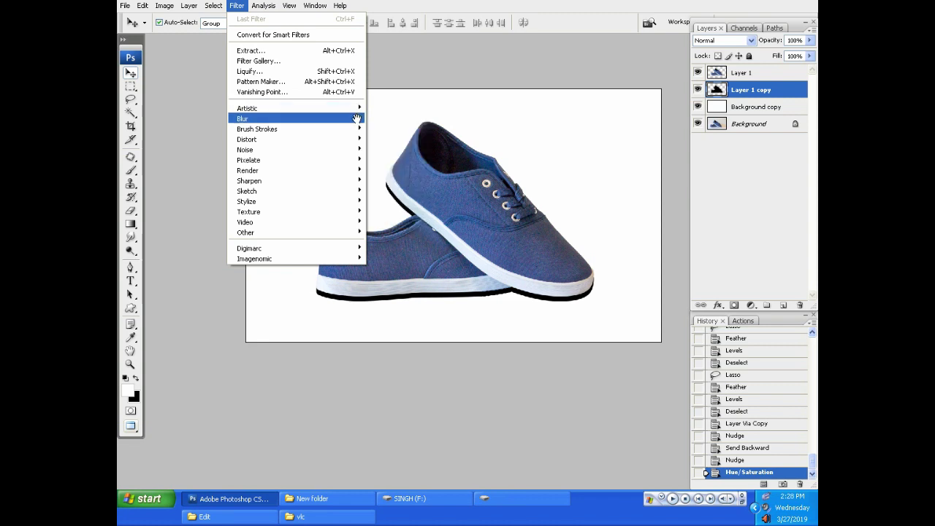
- Blur the black shoe copy with a 20.5-pixel Gaussian Blur and nudge it into place
left_click(394, 160)
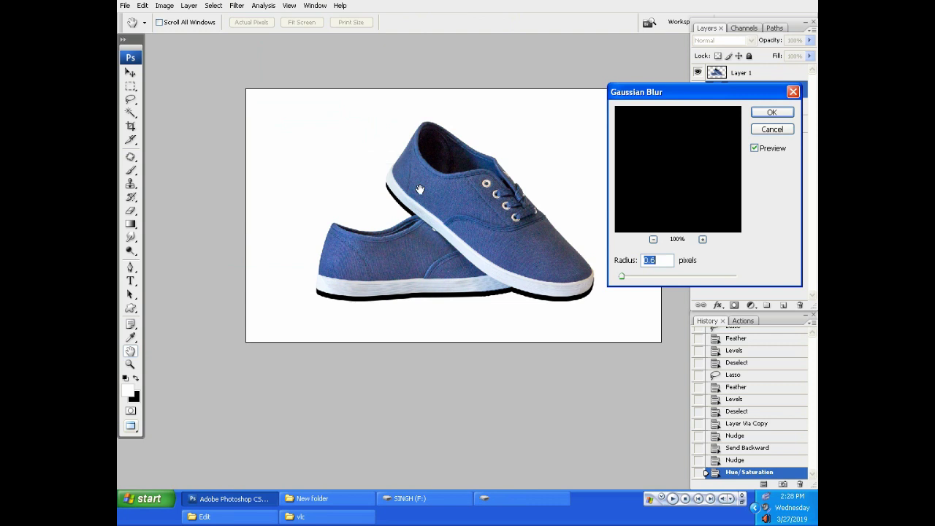
left_click(640, 274)
left_click_drag(656, 277, 677, 277)
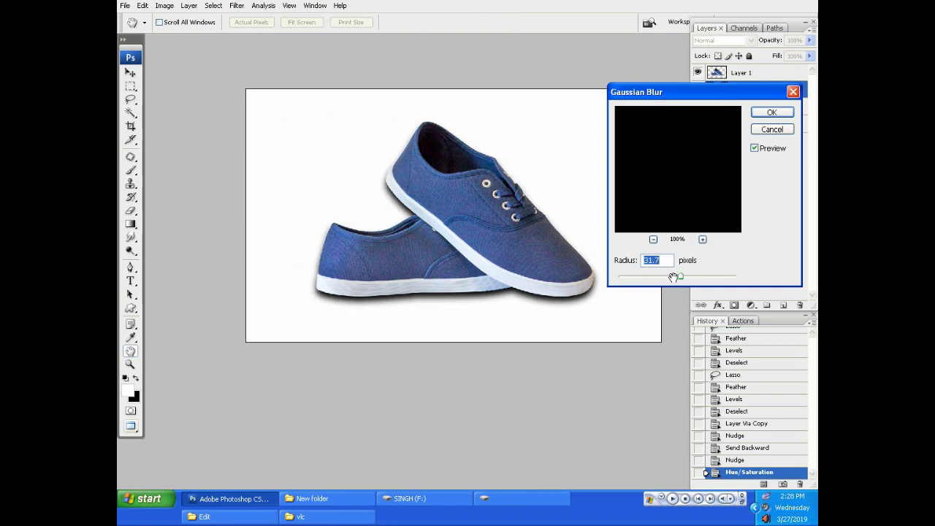
left_click_drag(673, 279, 674, 278)
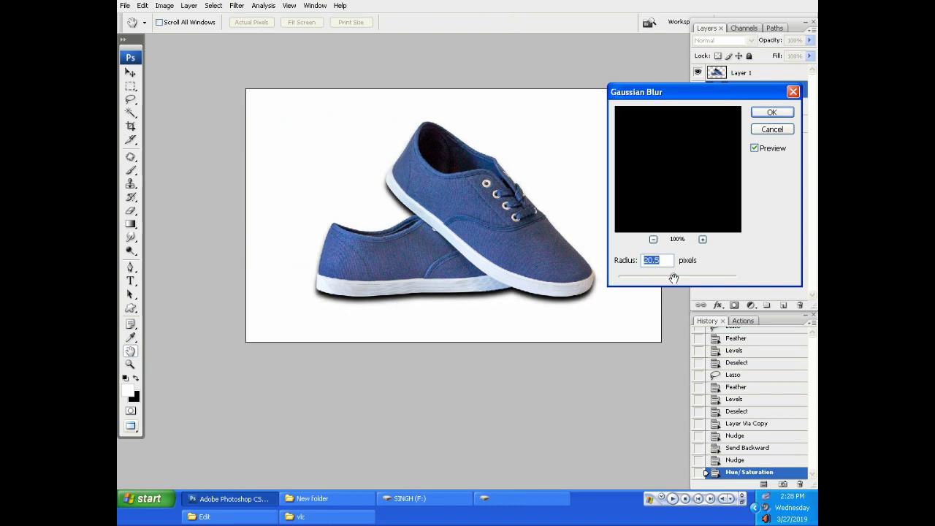
key("Return")
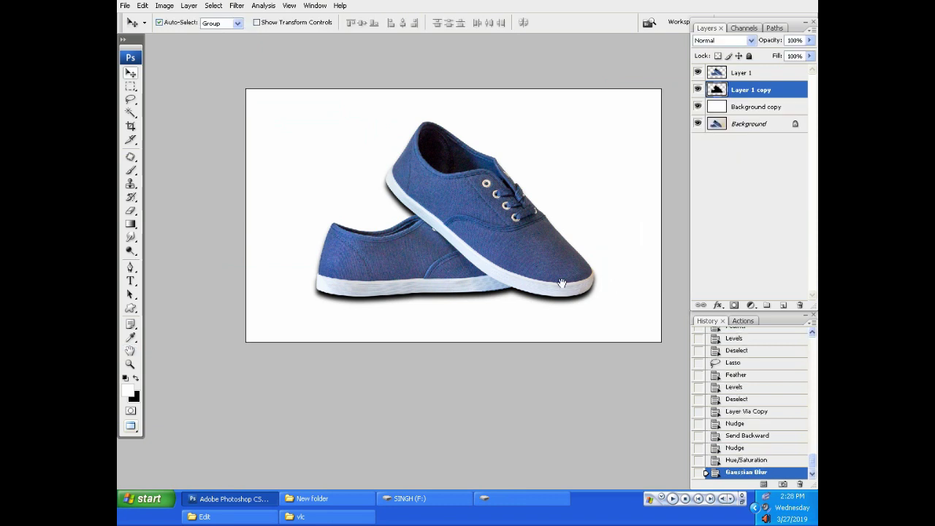
key("Up")
key("Up")
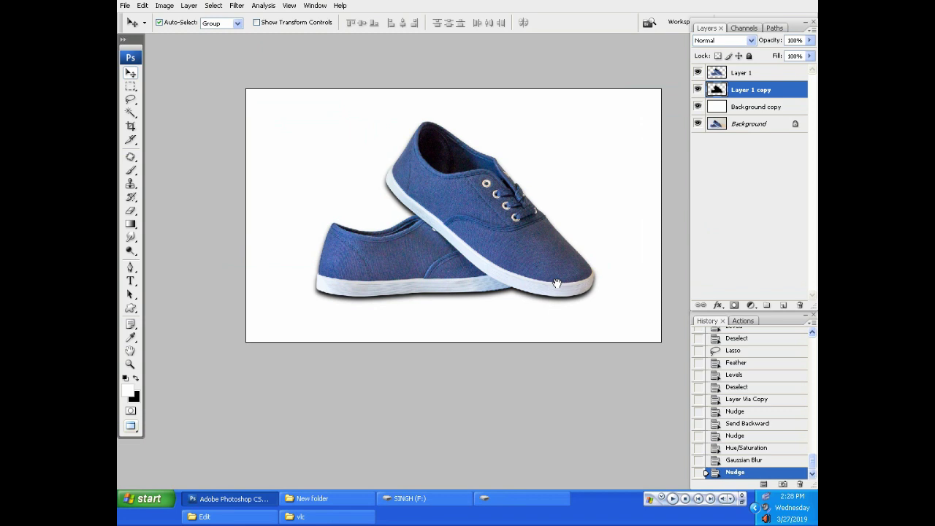
key("Up")
key("Down")
- Switch to the standard Eraser and size up its brush
key("e")
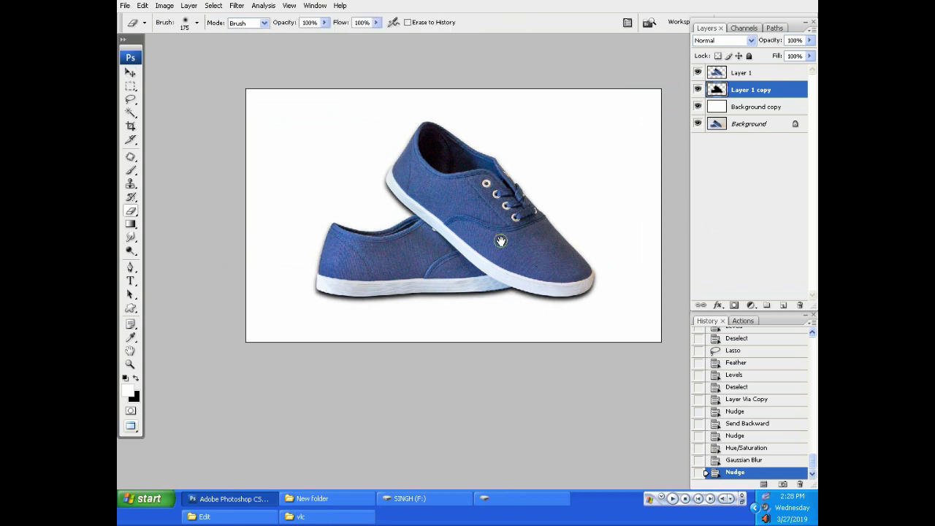
key("bracketright")
key("bracketright")
key("bracketright")
right_click(131, 211)
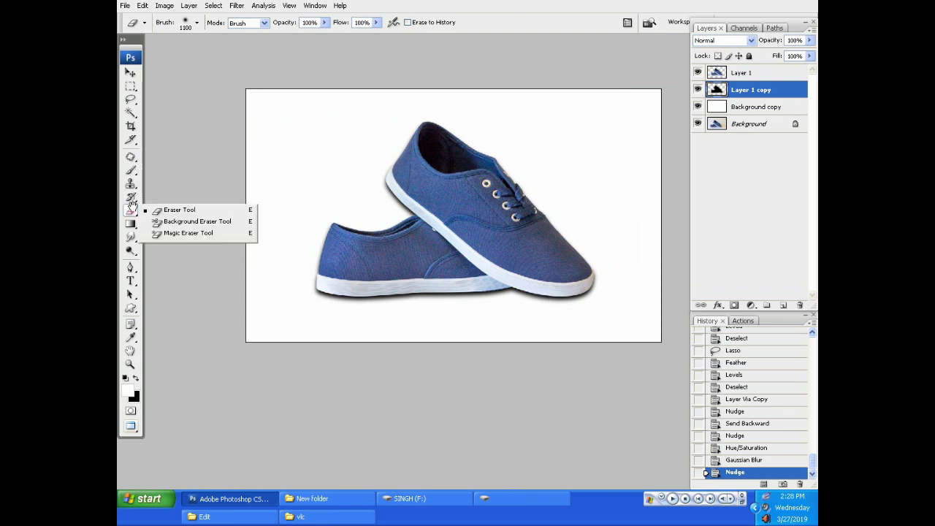
left_click(172, 210)
key("bracketright")
key("bracketright")
key("bracketright")
key("bracketright")
key("bracketleft")
key("bracketleft")
key("bracketleft")
- Erase the stray blurred shadow around the shoes, leaving a band beneath the soles
left_click_drag(548, 163, 588, 216)
key("bracketleft")
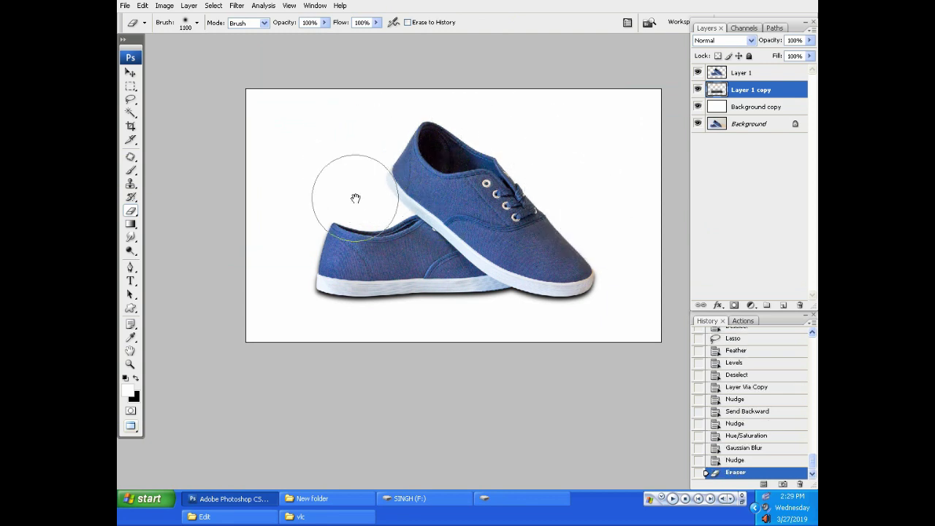
left_click_drag(292, 215, 315, 224)
key("bracketleft")
key("bracketleft")
key("bracketleft")
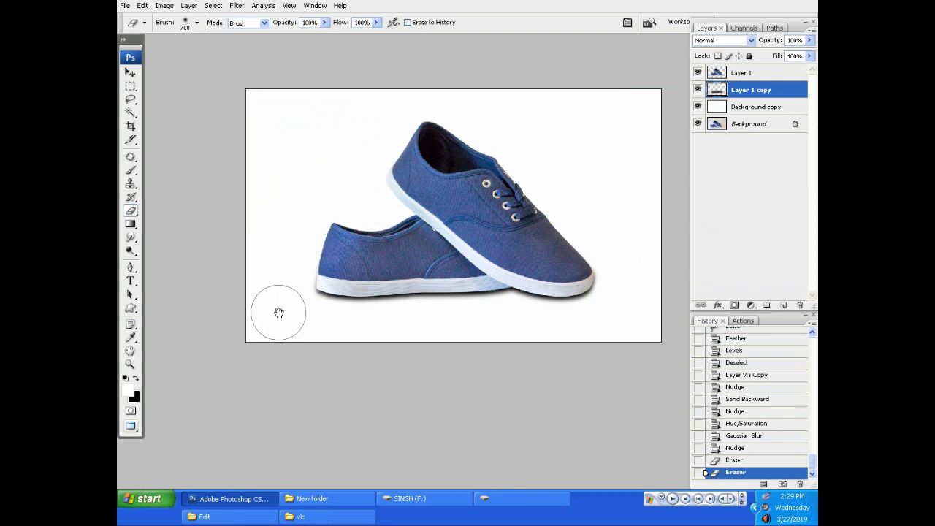
left_click_drag(303, 211, 304, 195)
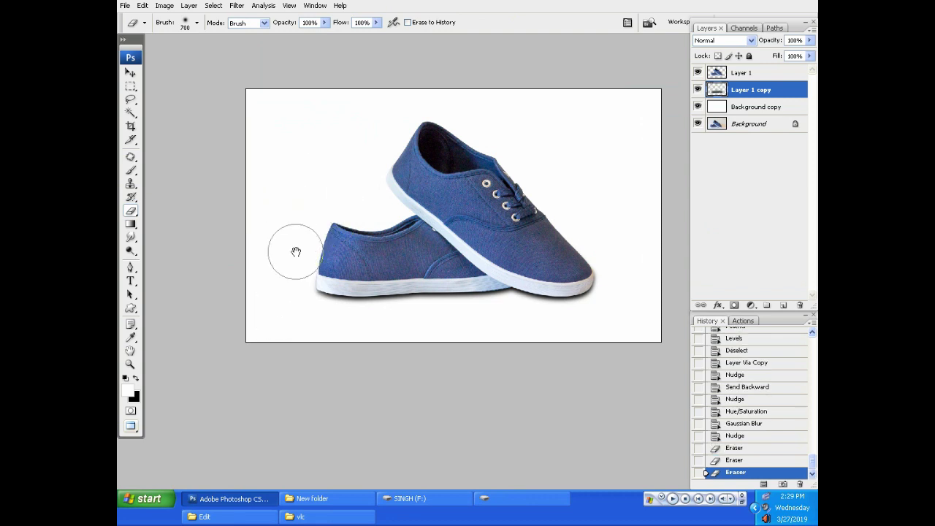
left_click_drag(571, 191, 599, 227)
left_click_drag(454, 164, 437, 160)
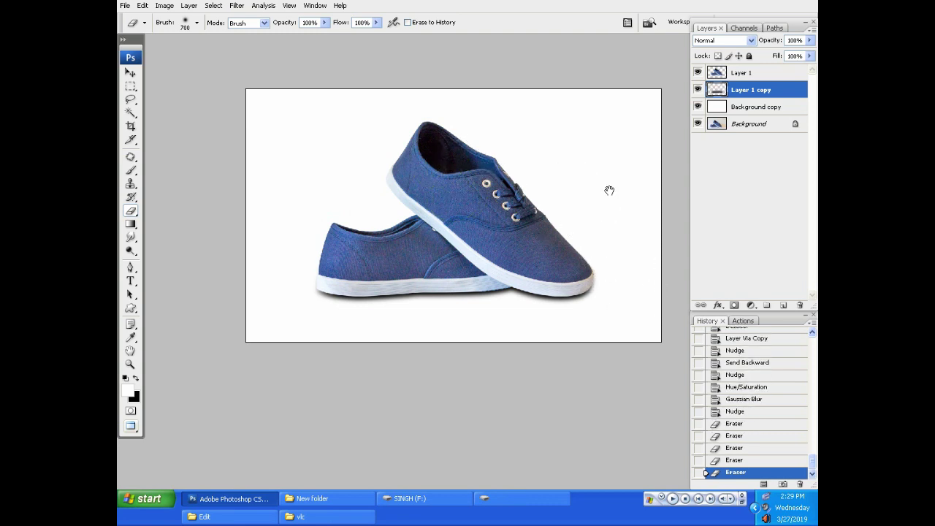
left_click_drag(611, 251, 559, 219)
left_click_drag(361, 193, 383, 161)
left_click_drag(299, 259, 242, 314)
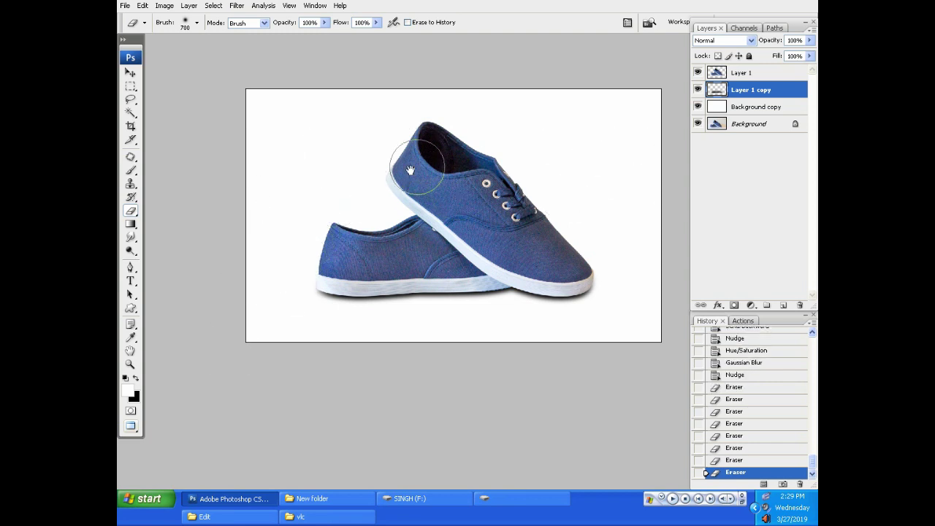
left_click_drag(643, 171, 616, 198)
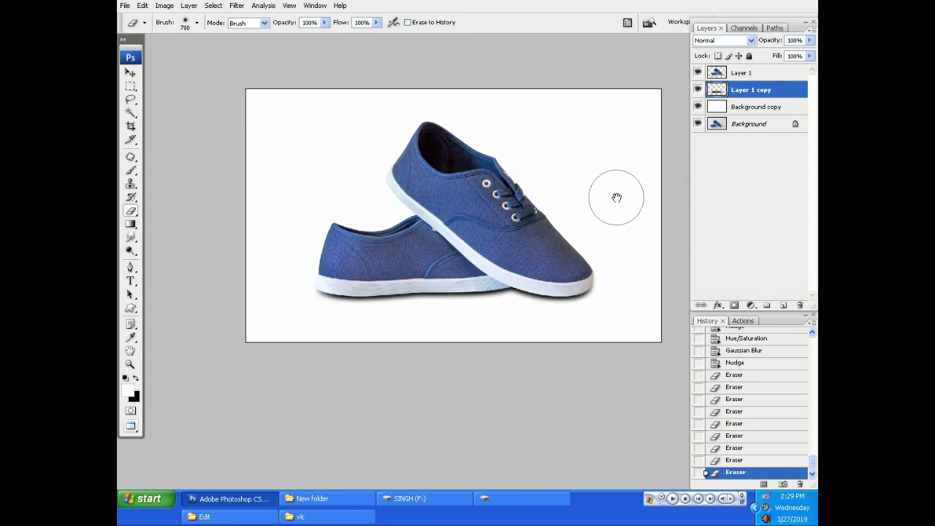
- Return to the Move tool and view the image in full-screen mode
key("v")
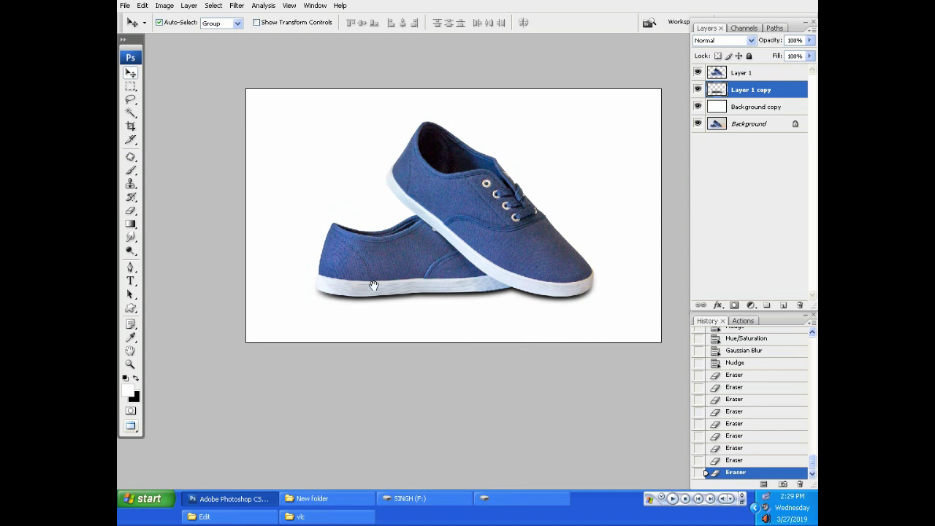
key("f")
key("Tab")
key("ctrl+plus")
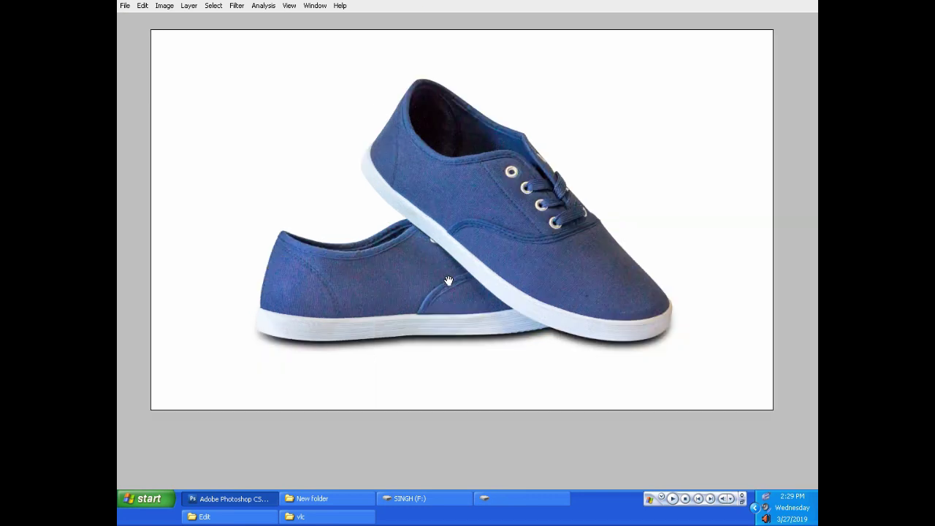
left_click_drag(434, 282, 435, 294)
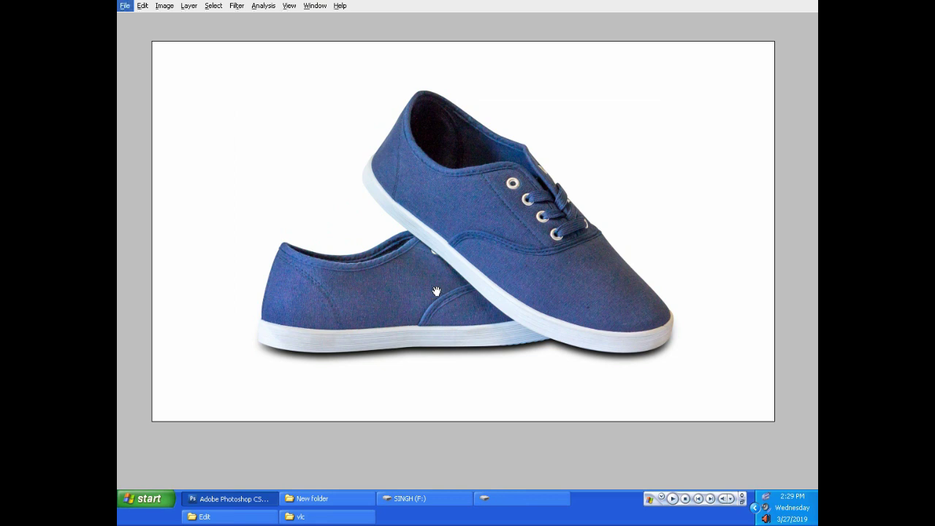
left_click_drag(440, 290, 440, 294)
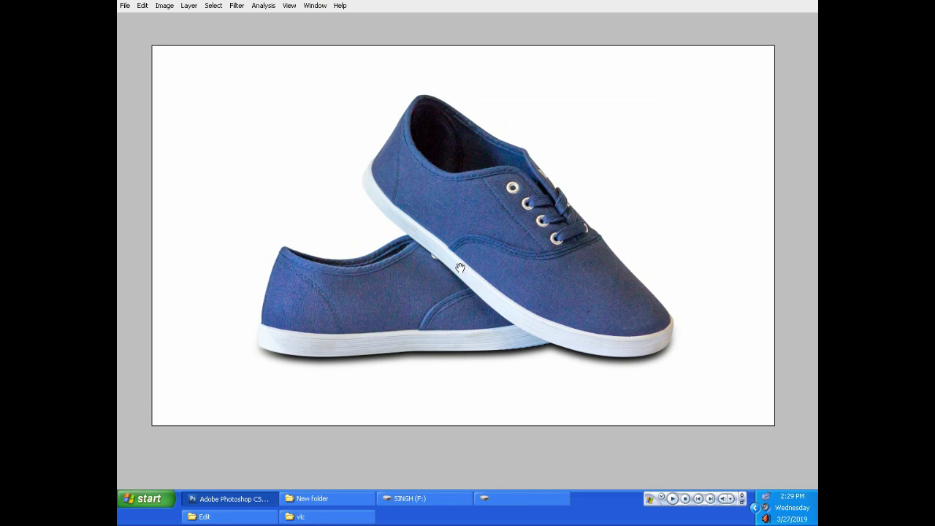
key("ctrl+minus")
key("Tab")
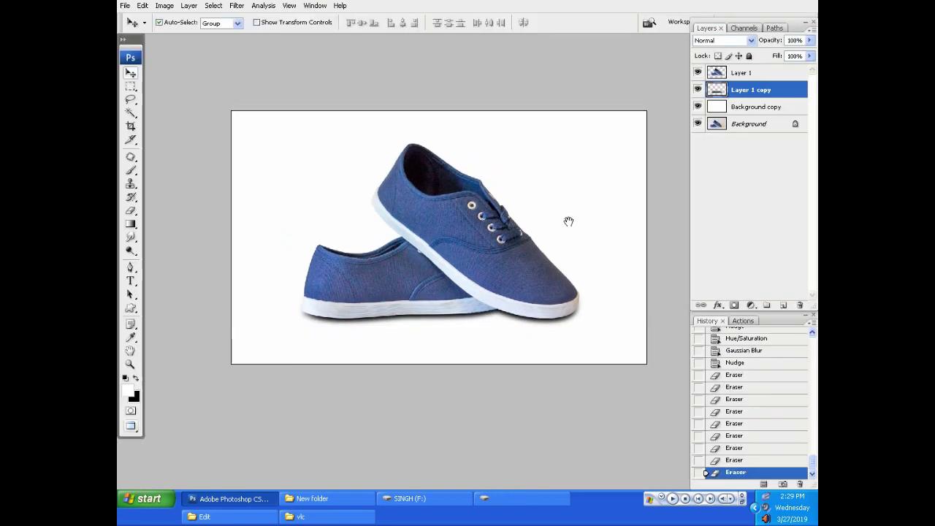
- Add a reversed, radial Gradient Overlay aligned to the Background copy layer
left_click(740, 104)
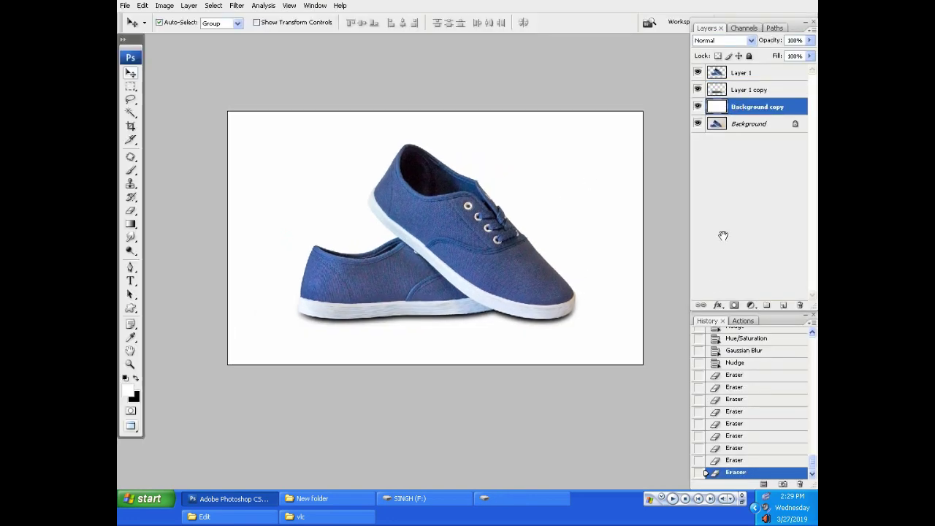
left_click(719, 305)
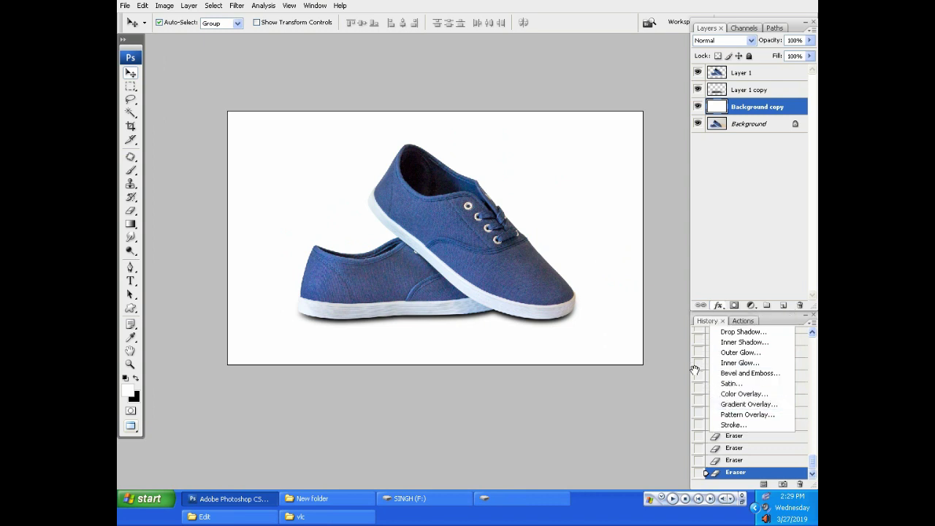
left_click(728, 404)
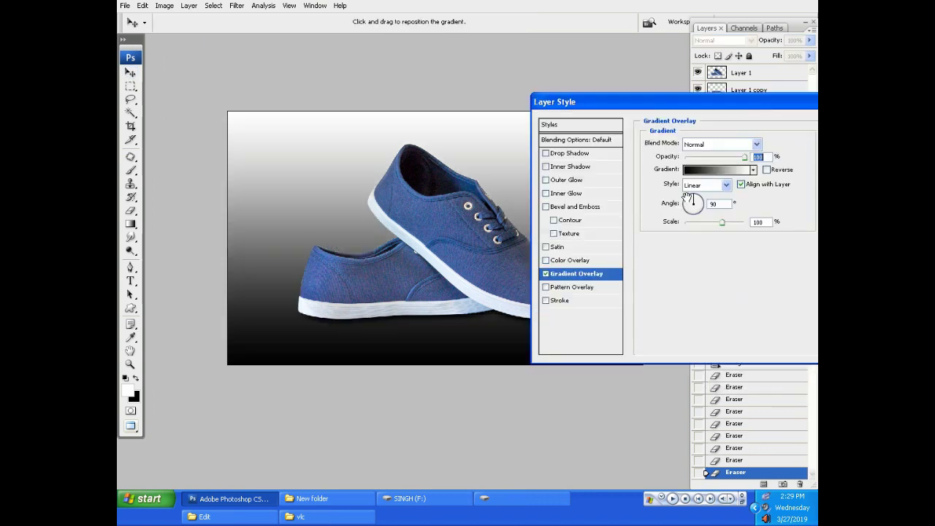
left_click(700, 184)
left_click(700, 207)
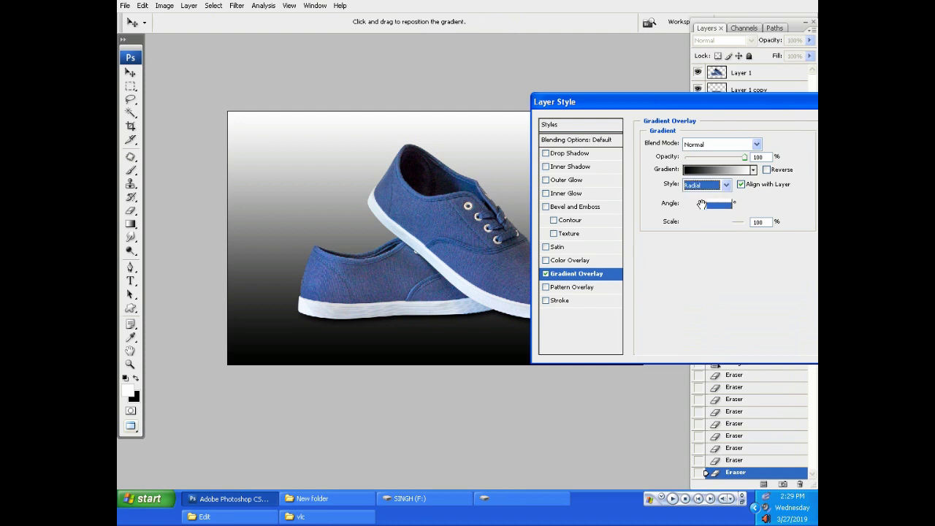
left_click_drag(722, 222, 737, 221)
left_click(733, 158)
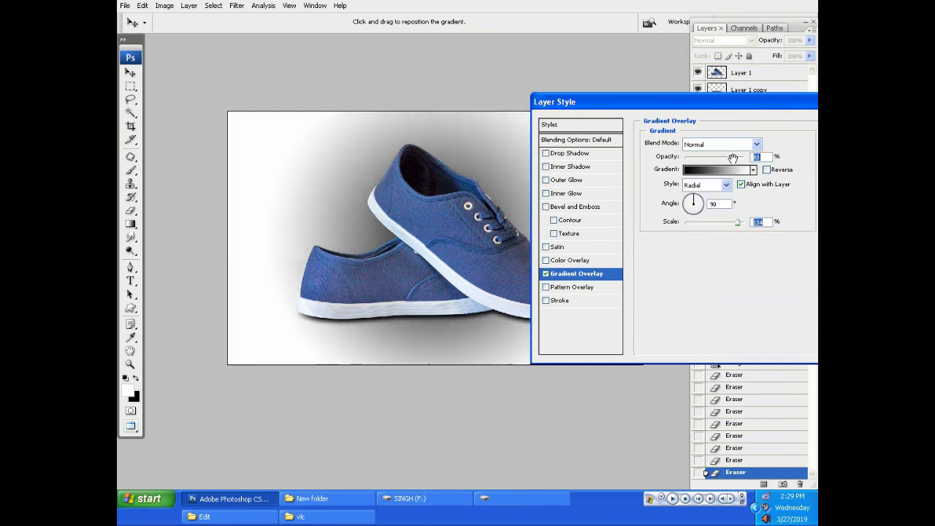
left_click(767, 170)
left_click(742, 185)
- Lower the gradient overlay's opacity and scale, confirm, and hide the panels to review
left_click_drag(733, 157, 702, 156)
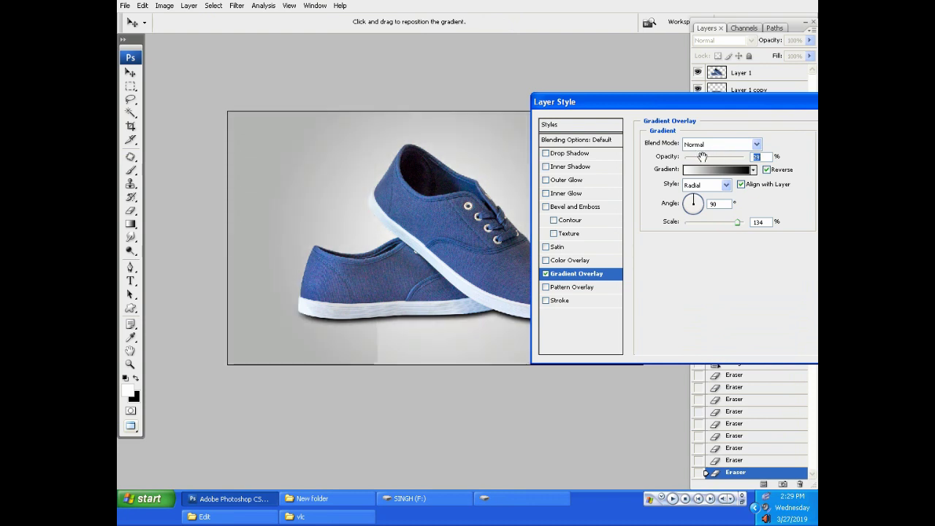
left_click_drag(702, 157, 699, 157)
left_click_drag(738, 221, 728, 222)
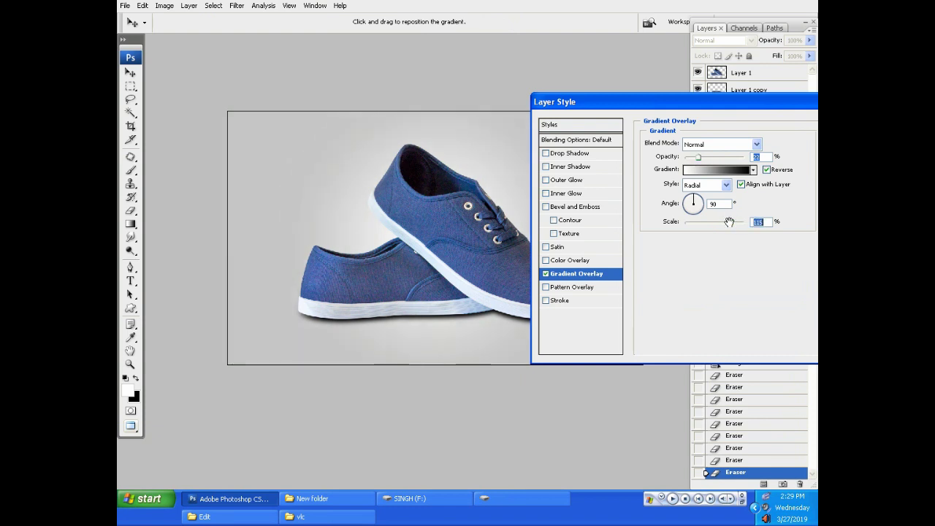
key("Return")
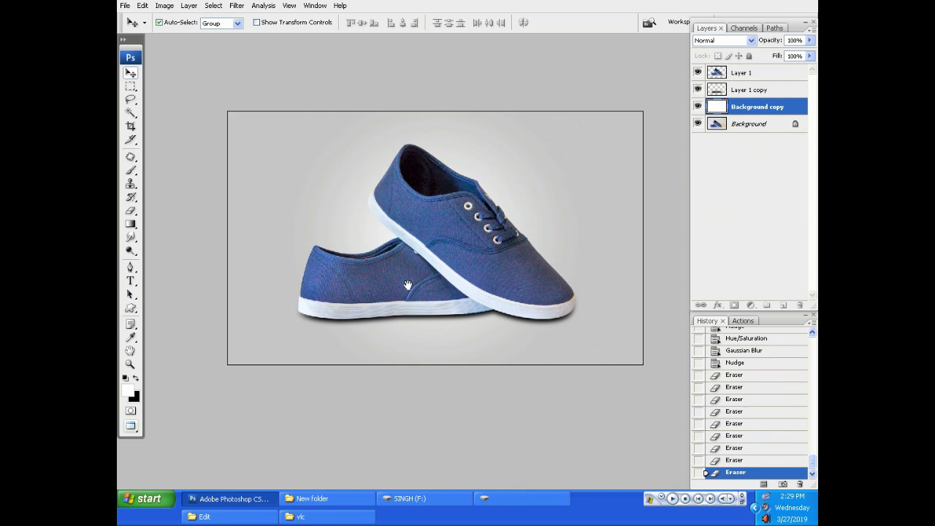
key("Tab")
key("ctrl+plus")
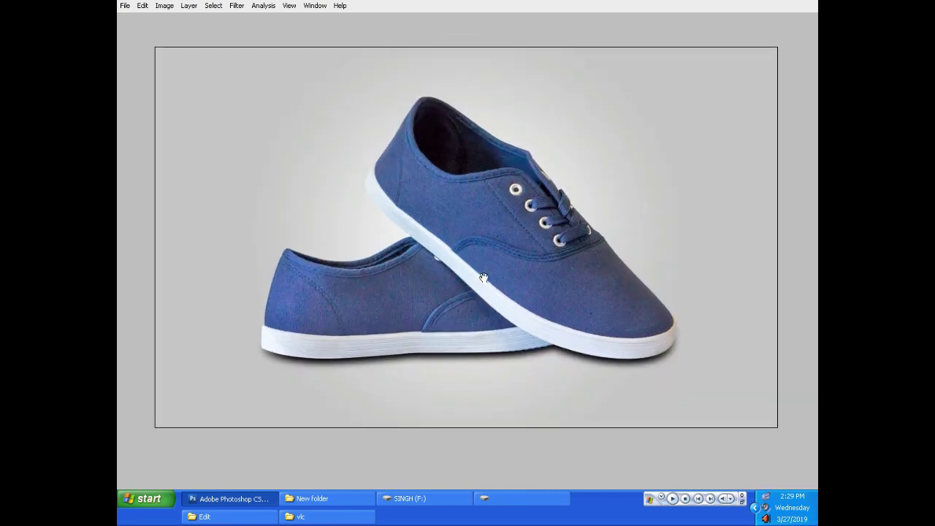
left_click_drag(483, 277, 492, 289)
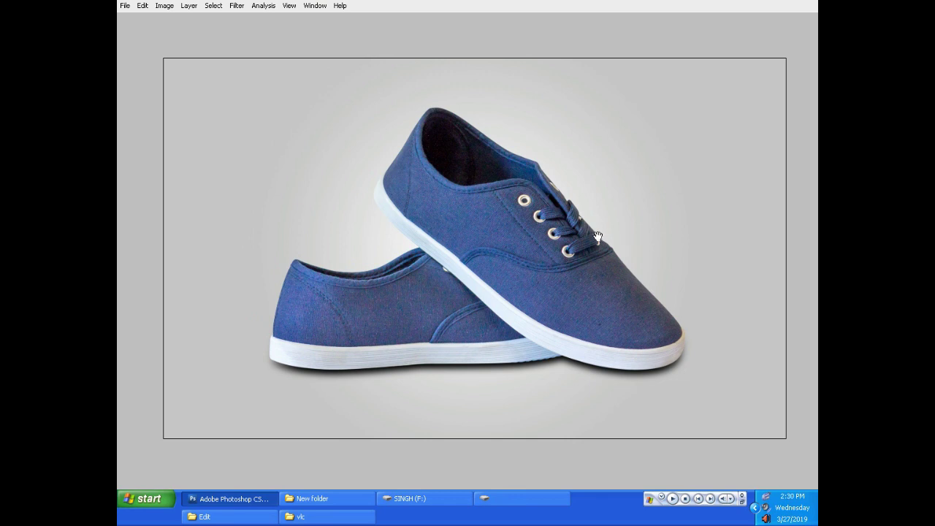
key("Tab")
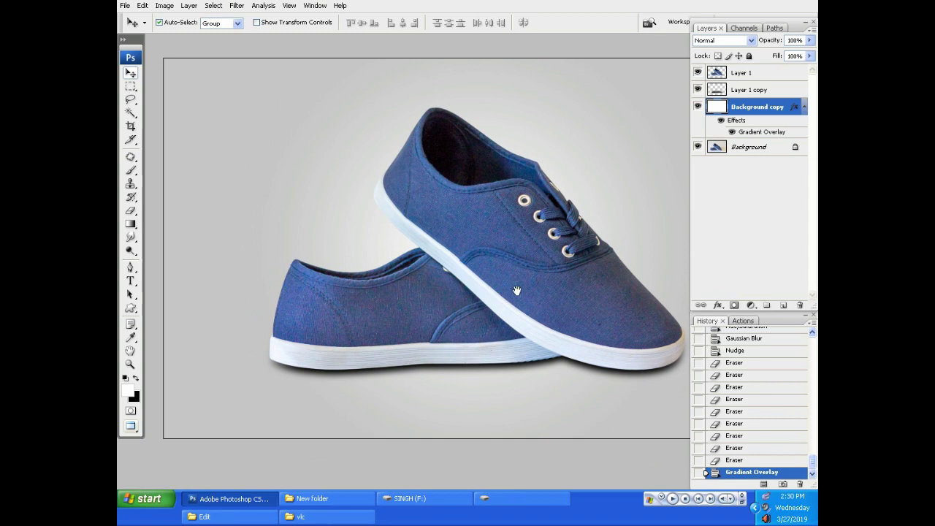
key("Tab")
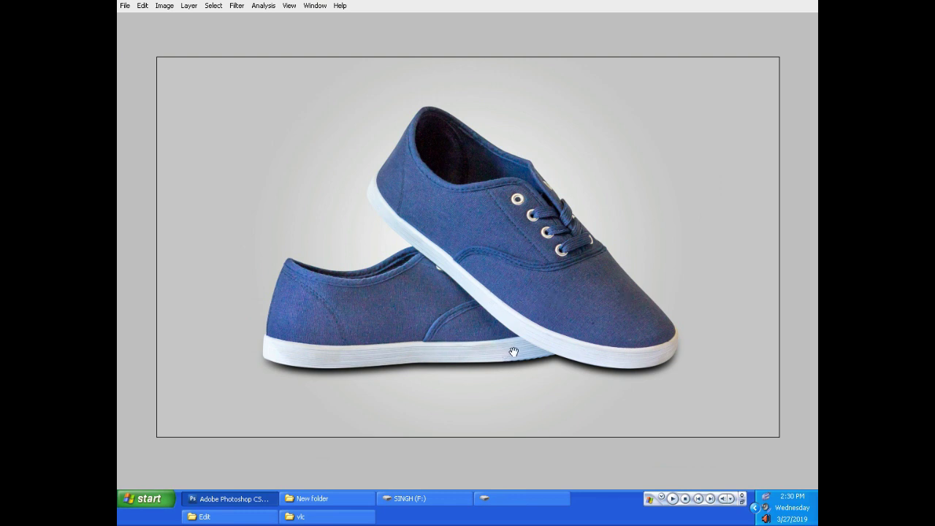
key("Tab")
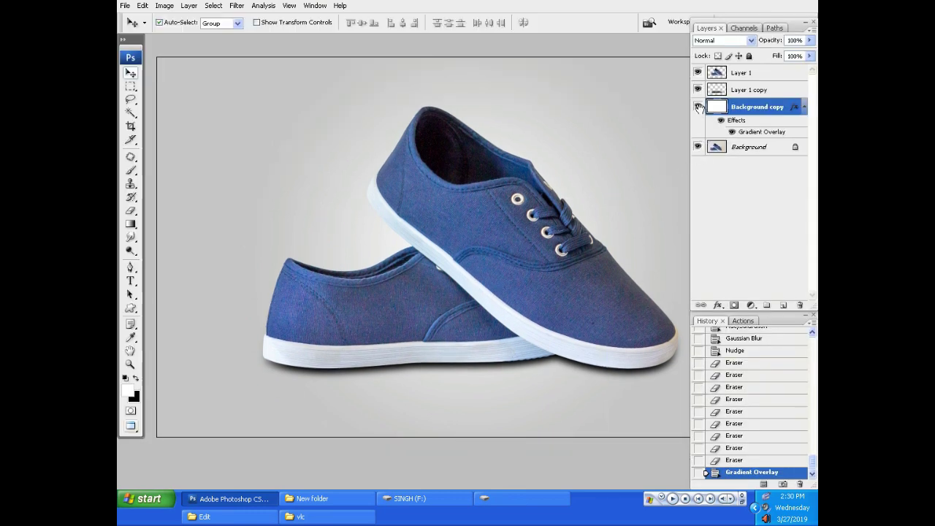